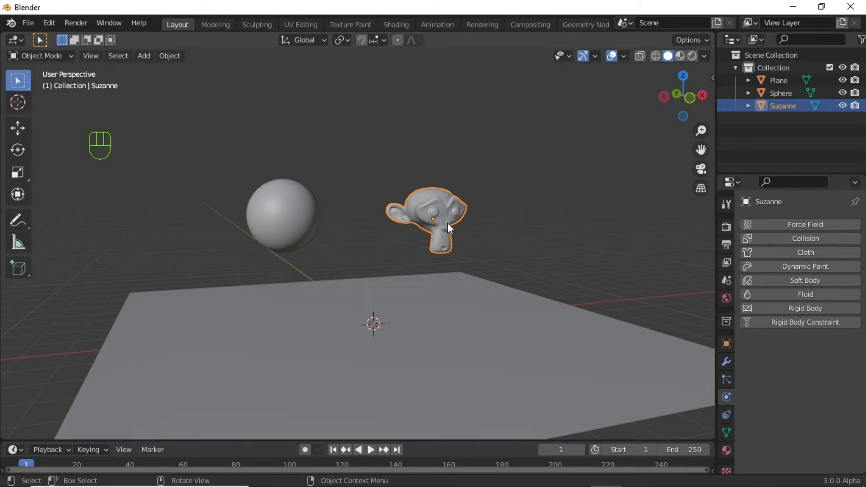
middle_click_drag(427, 259, 362, 294)
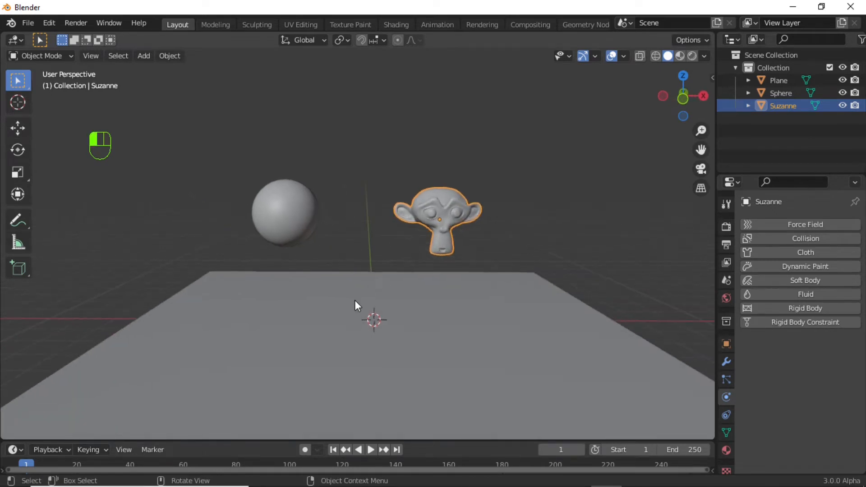
left_click(356, 297)
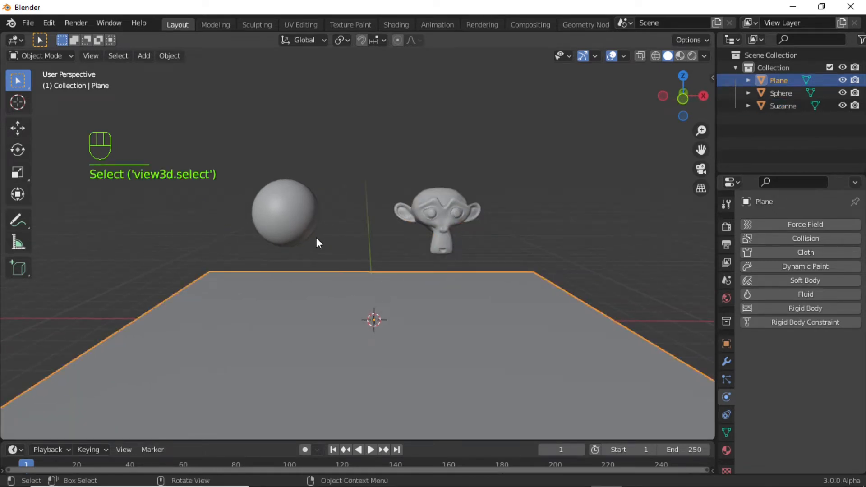
left_click(284, 221)
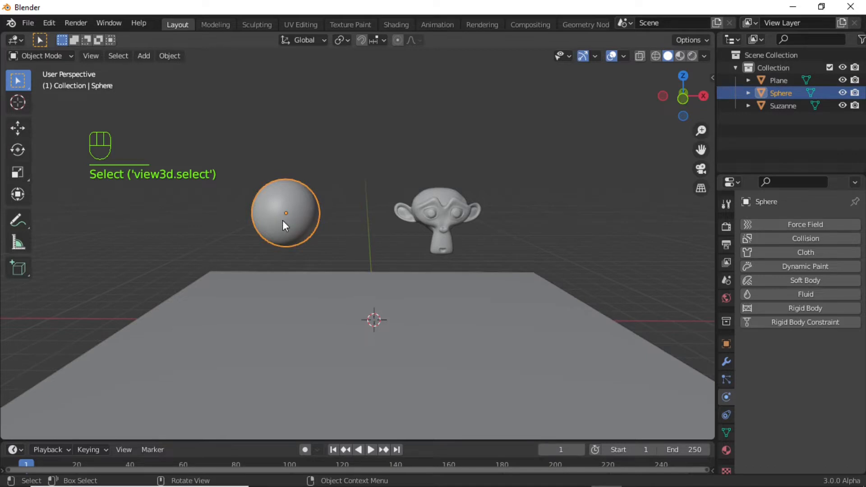
left_click(443, 222)
key("Tab")
key("Tab")
Step: Add rigid body physics to the ground plane and set its type to Passive
left_click(576, 315)
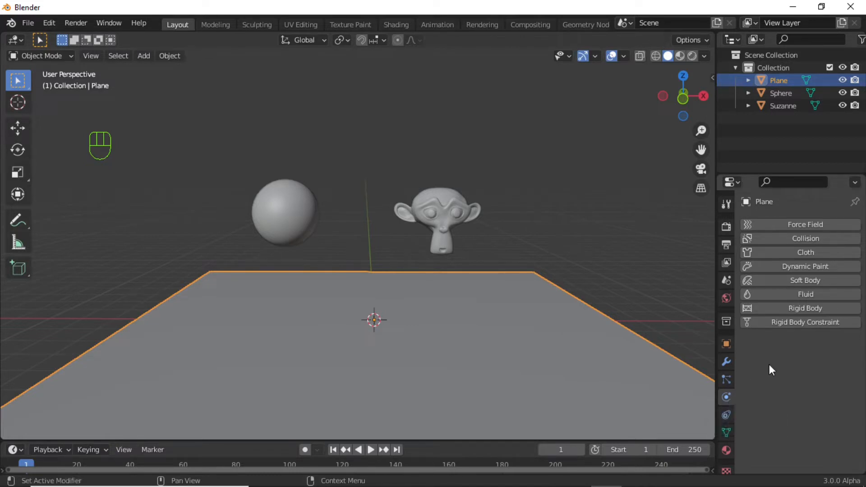
left_click(815, 311)
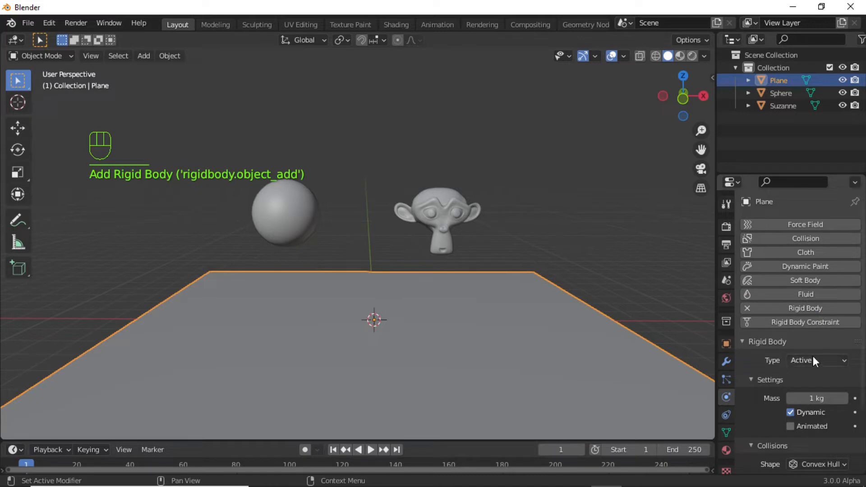
left_click(813, 356)
left_click(804, 391)
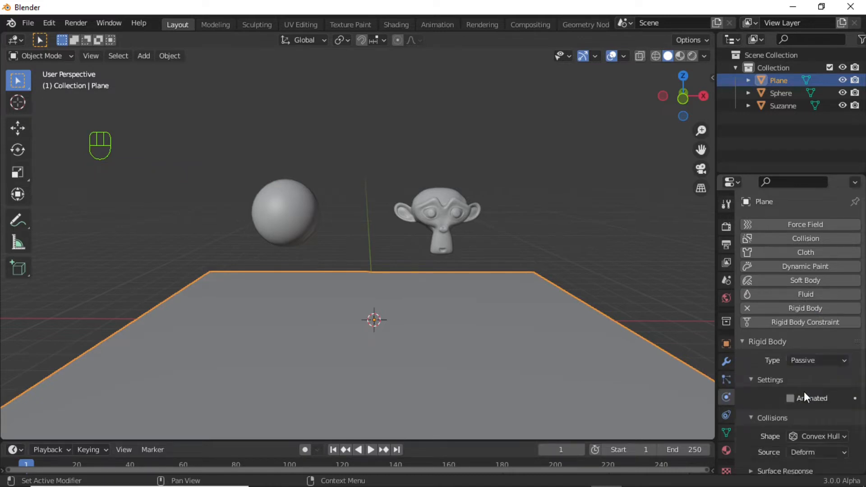
Step: Add an active rigid body to the sphere and set its collision shape to Sphere
left_click(296, 223)
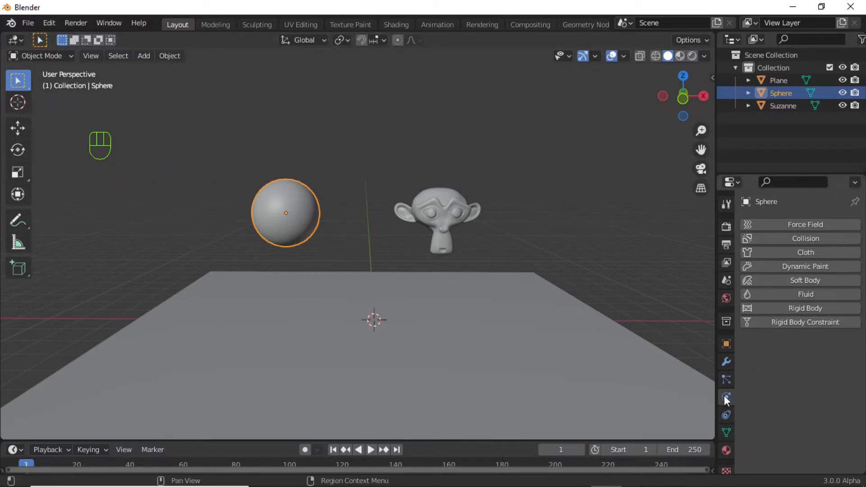
left_click(803, 308)
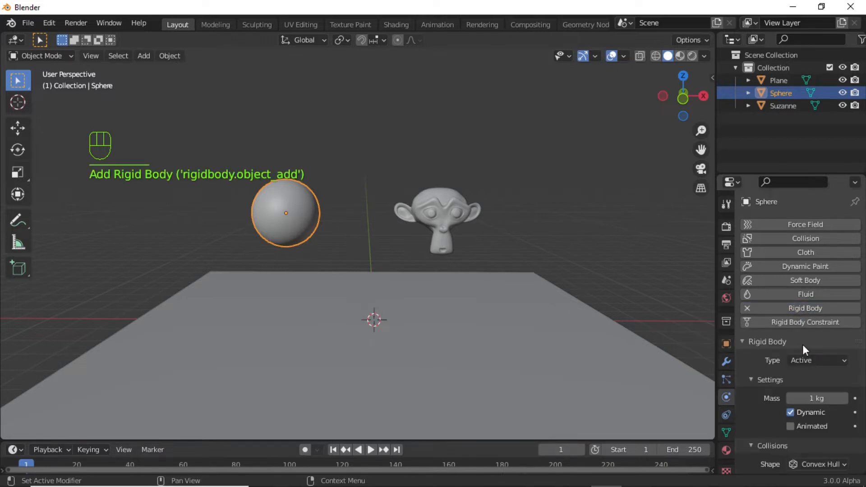
scroll(805, 364, "down", 4)
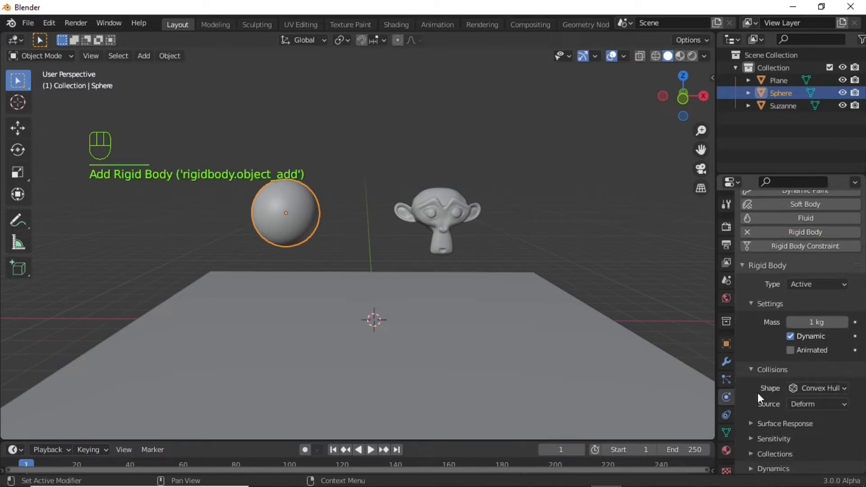
left_click(822, 389)
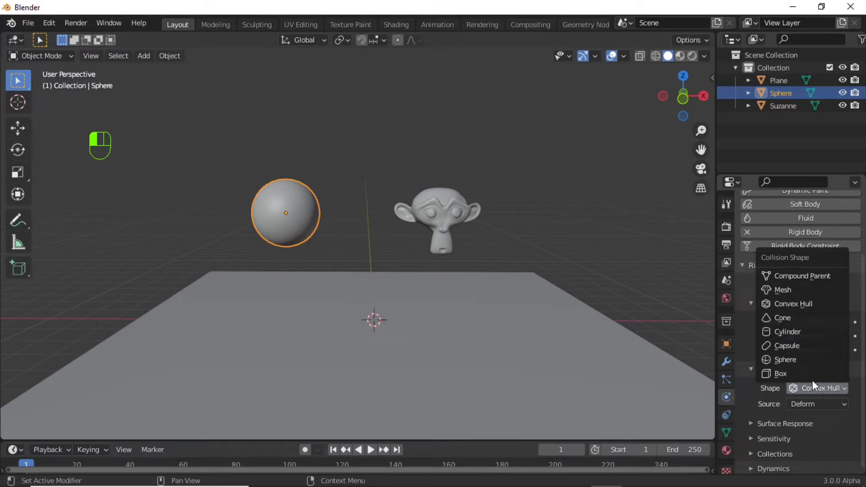
left_click(791, 362)
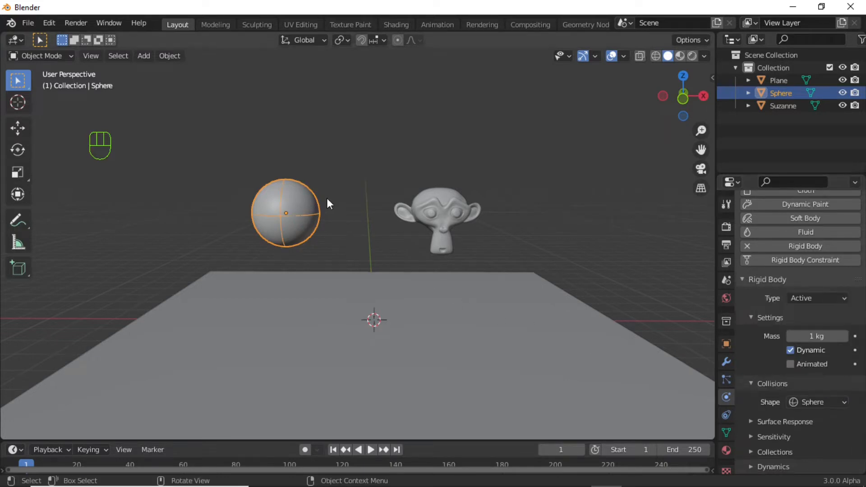
left_click(351, 232)
Step: Add an active rigid body to the Suzanne monkey head with a Convex Hull collision shape
scroll(427, 231, "down", 1)
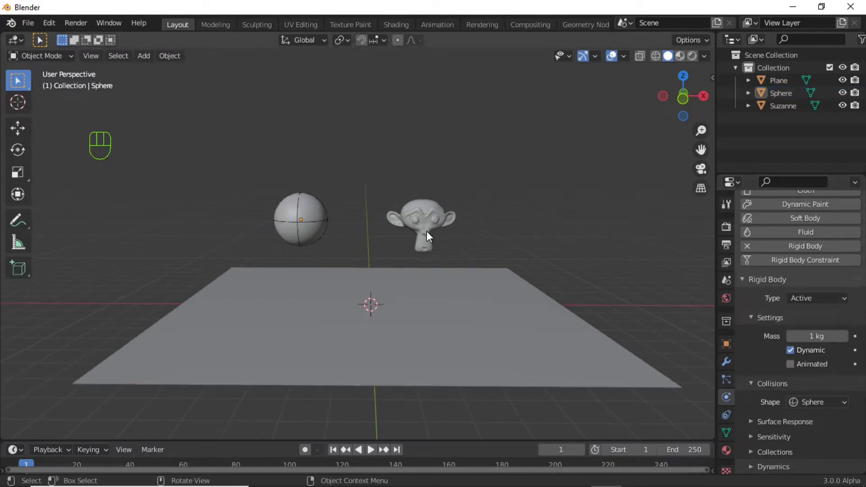
left_click(427, 231)
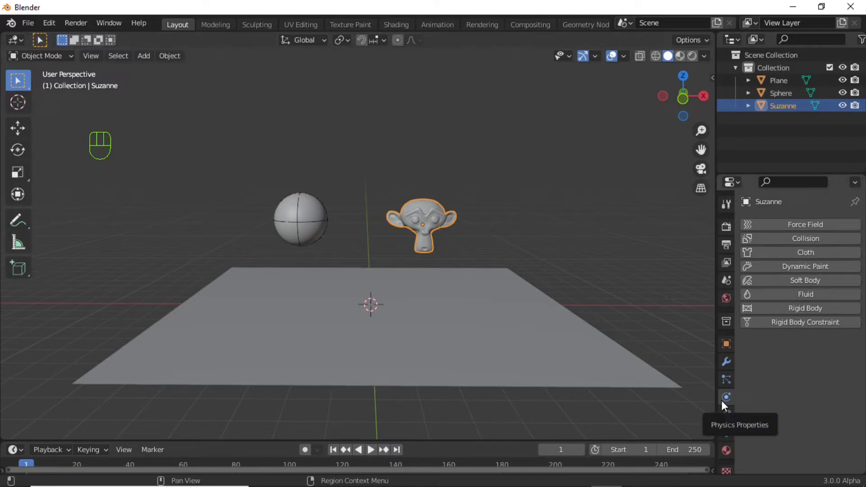
left_click(806, 311)
scroll(812, 361, "down", 3)
left_click(818, 412)
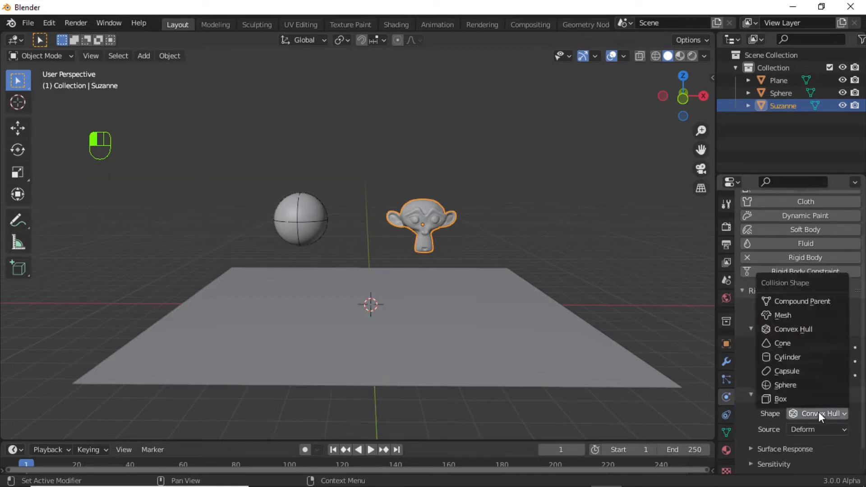
left_click(786, 327)
Step: Play the rigid body simulation of the falling sphere and monkey head, and rewind to frame 1
key("space")
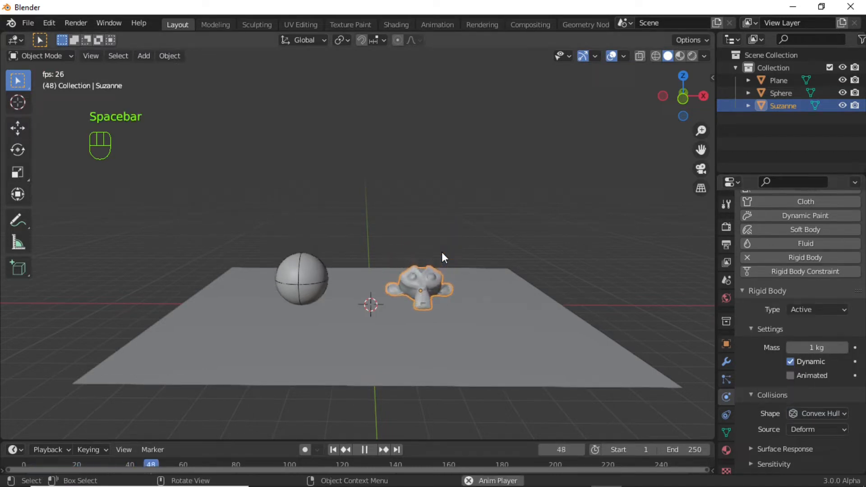
key("space")
middle_click_drag(421, 283, 375, 321)
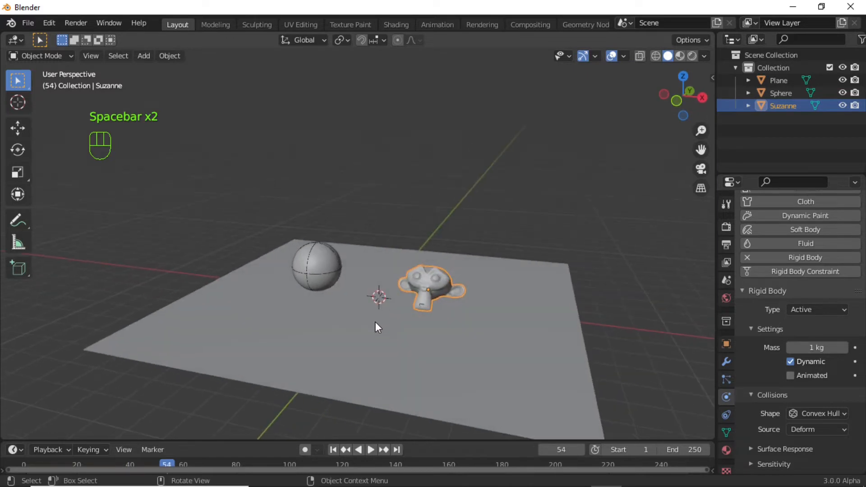
left_click(333, 450)
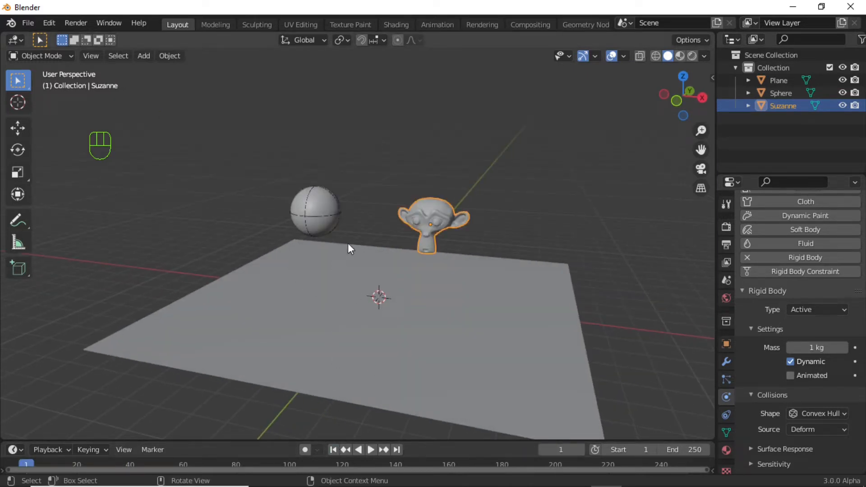
Step: Add a Hair particle system to the sphere with a hair length of 1.19 m and enable Hair Dynamics
left_click(323, 223)
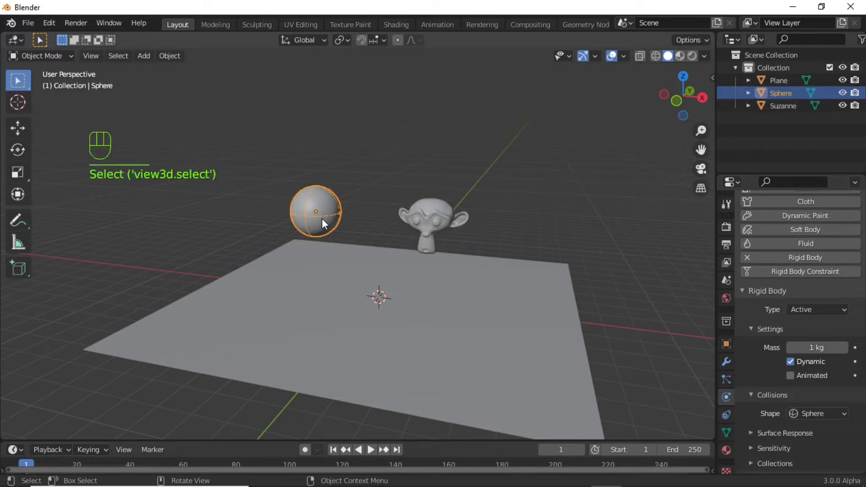
left_click(725, 382)
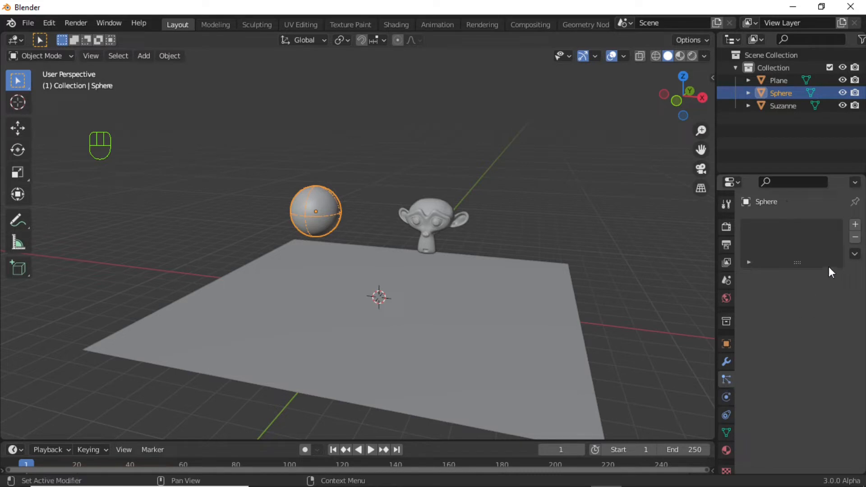
left_click(856, 226)
left_click(829, 294)
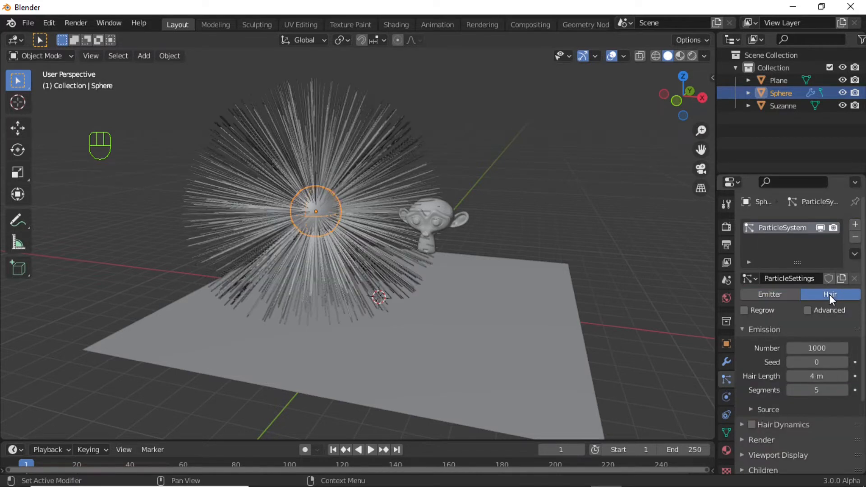
scroll(829, 294, "down", 2)
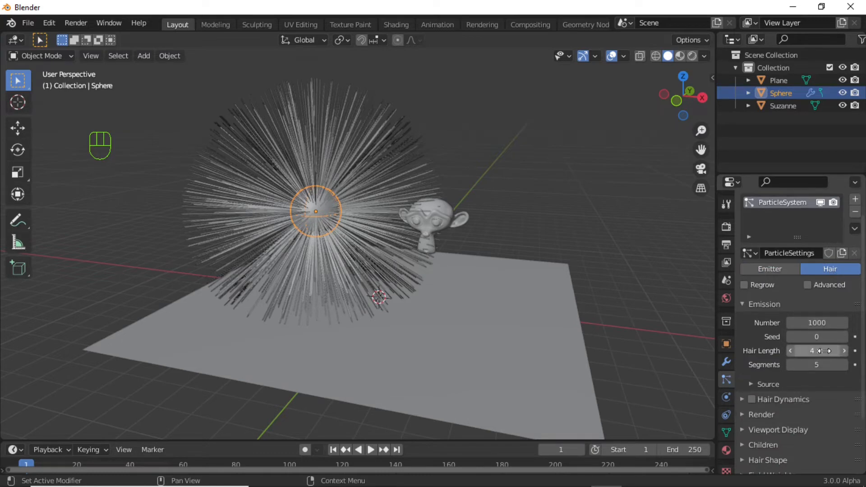
left_click_drag(817, 350, 744, 350)
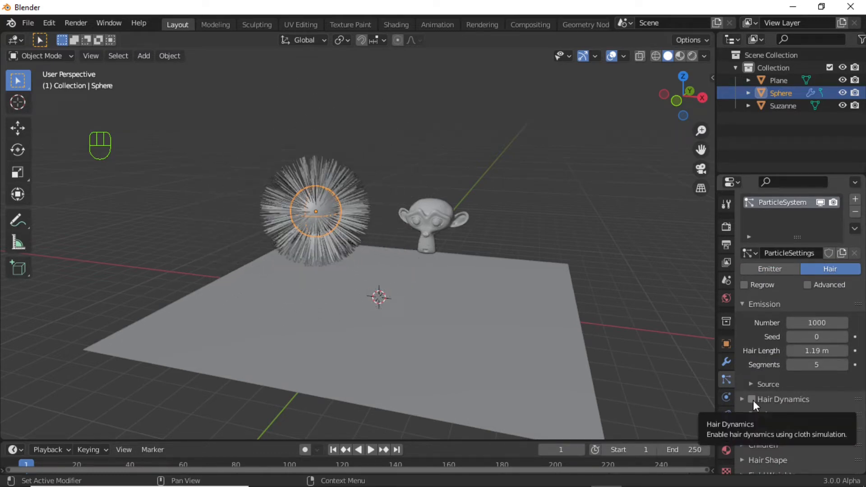
left_click(752, 400)
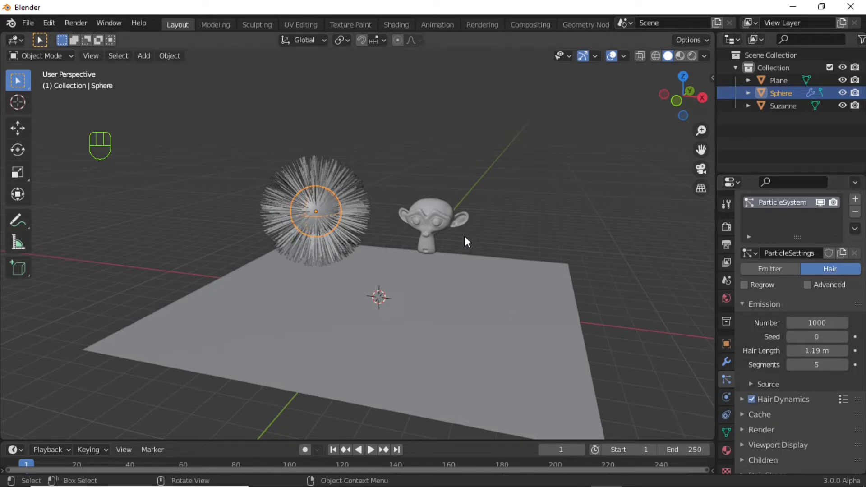
Step: Add a Hair particle system to the monkey head with a hair length of 0.64 m and enable Hair Dynamics
left_click(443, 224)
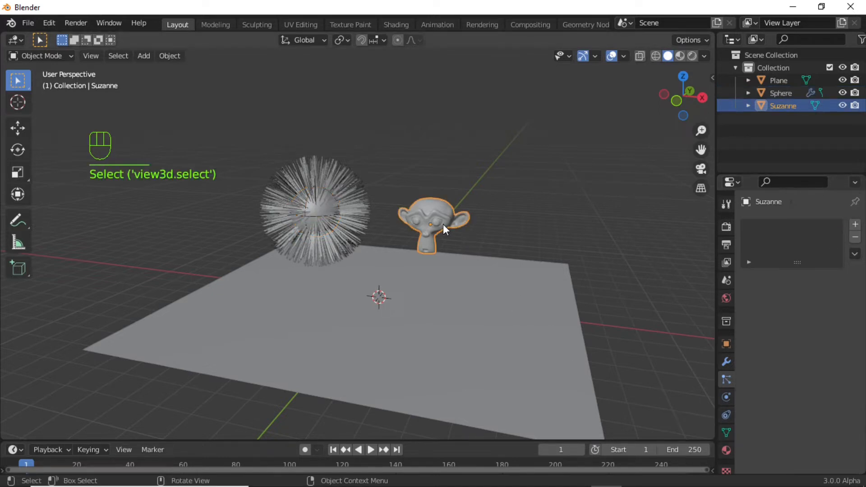
left_click(855, 225)
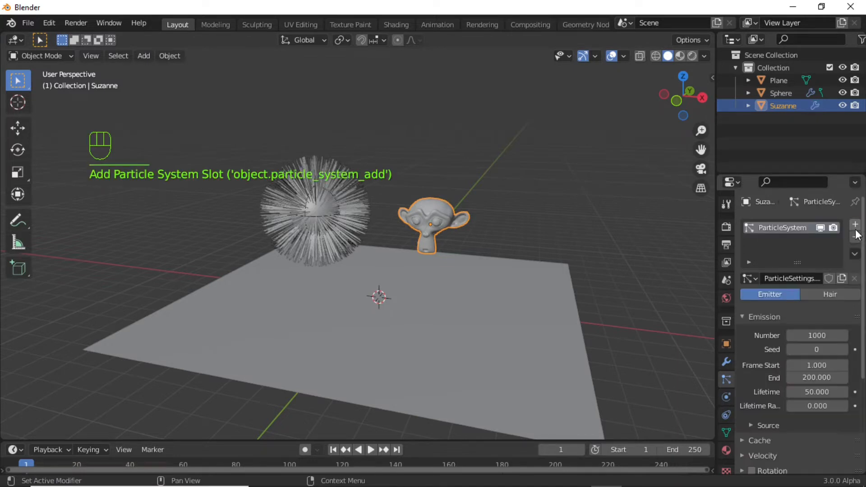
left_click(826, 293)
left_click_drag(816, 377, 769, 378)
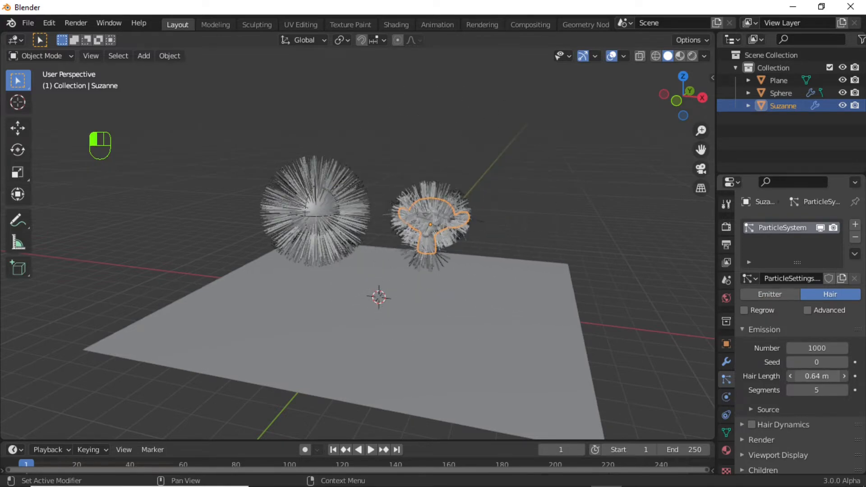
left_click(752, 425)
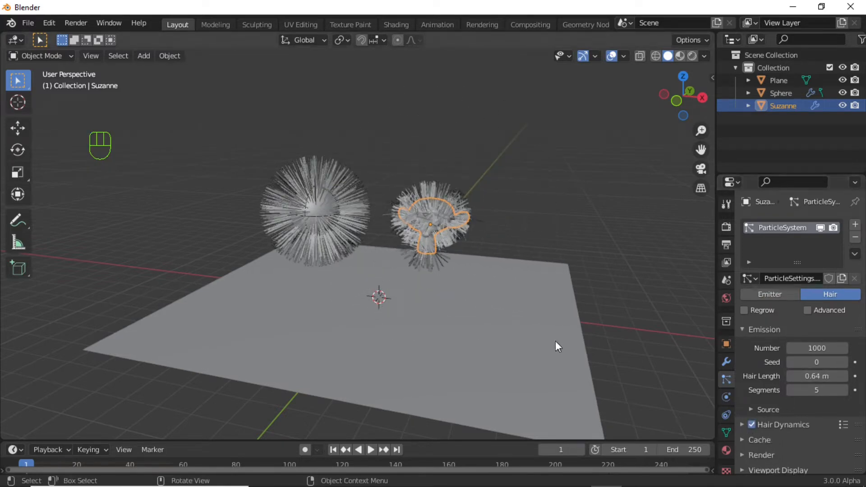
Step: Play the simulation with hair, stop it, and examine the hair on both falling objects in front view
key("space")
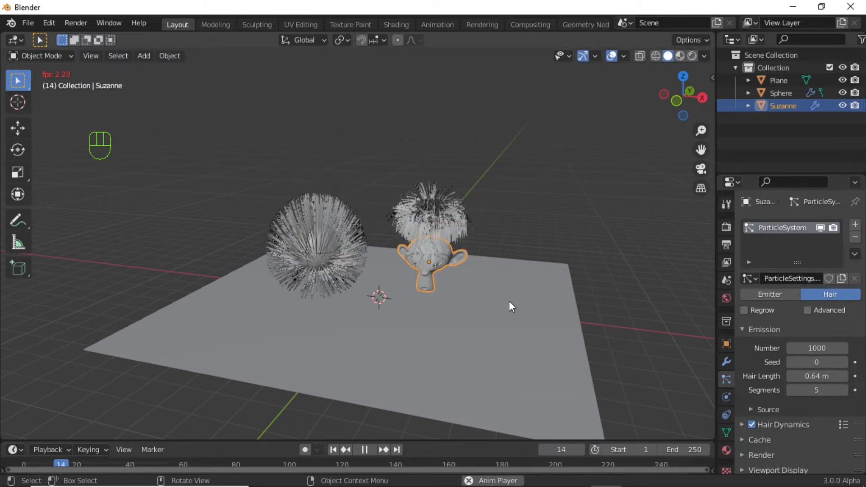
key("space")
middle_click_drag(392, 323, 347, 267)
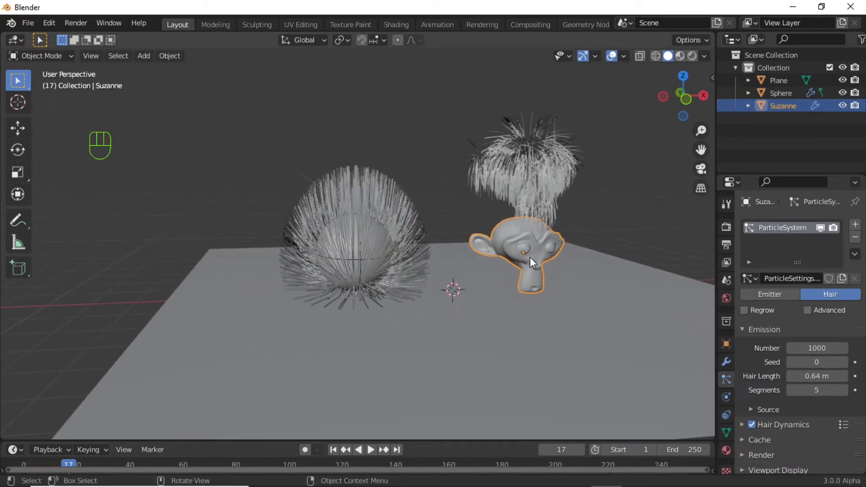
key("KP_1")
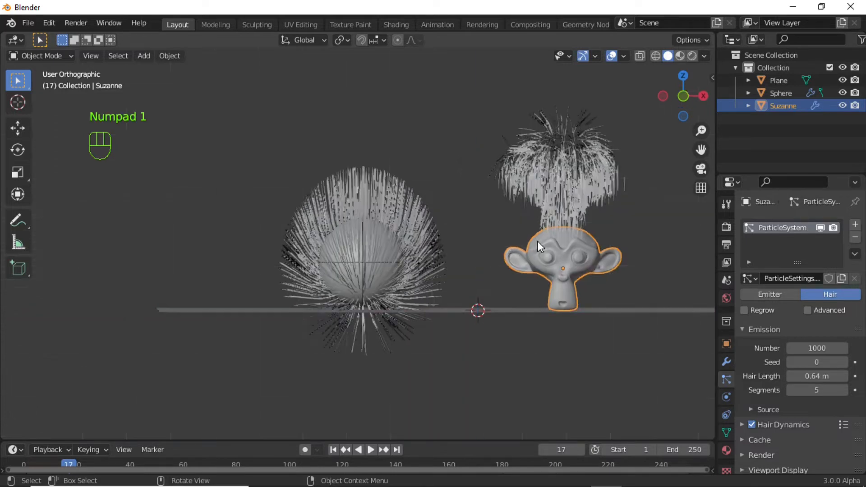
Step: Open the collision shape options in the sphere's rigid body settings
left_click(386, 261)
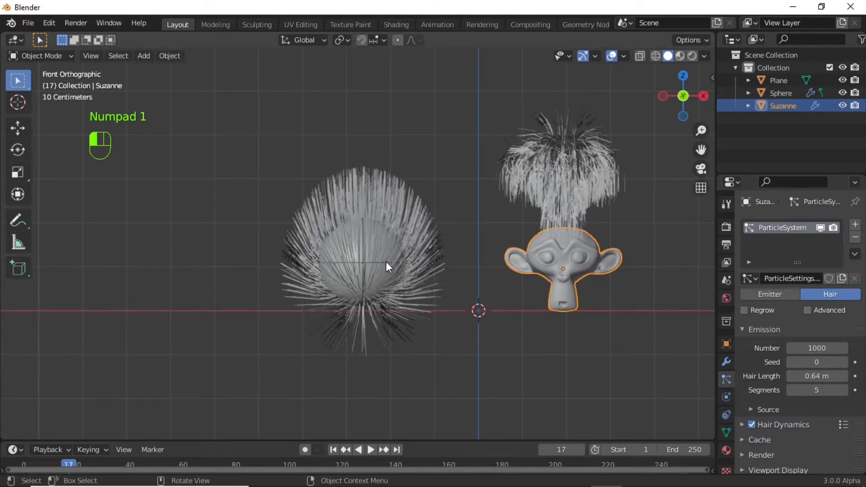
left_click(726, 398)
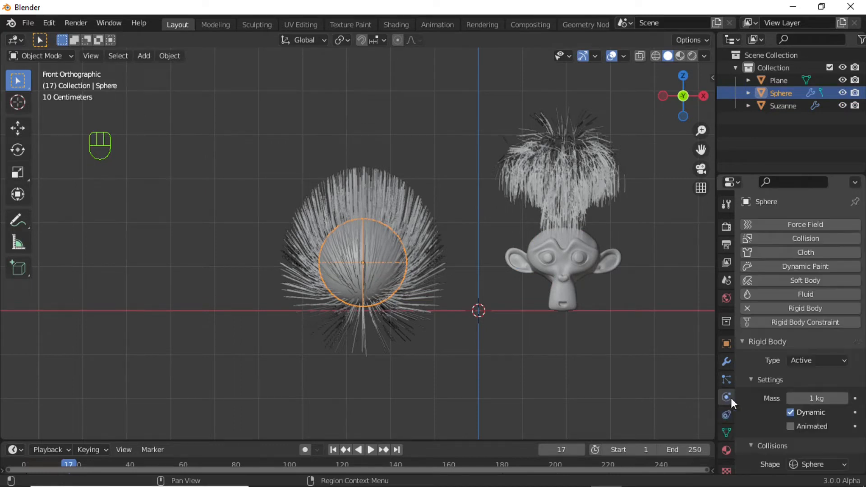
scroll(802, 383, "down", 3)
left_click(807, 402)
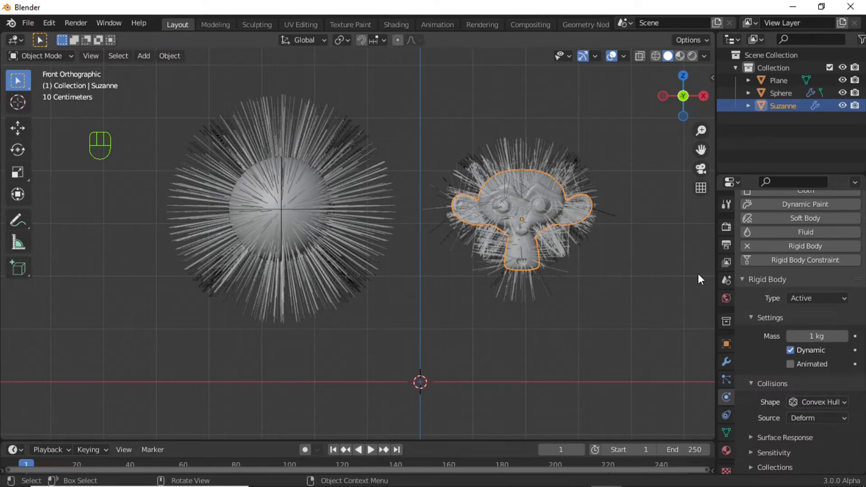
Step: Remove the rigid body physics and the hair particle system from the monkey head
left_click(745, 247)
left_click(727, 379)
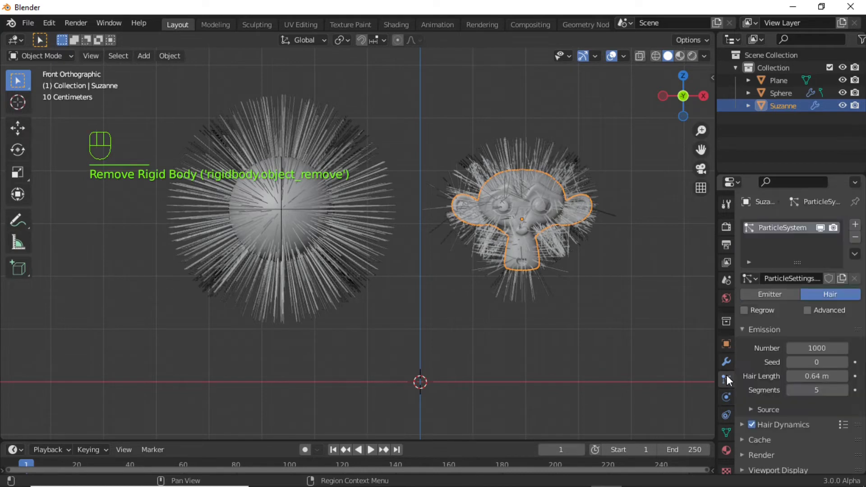
left_click(851, 238)
scroll(621, 251, "up", 3)
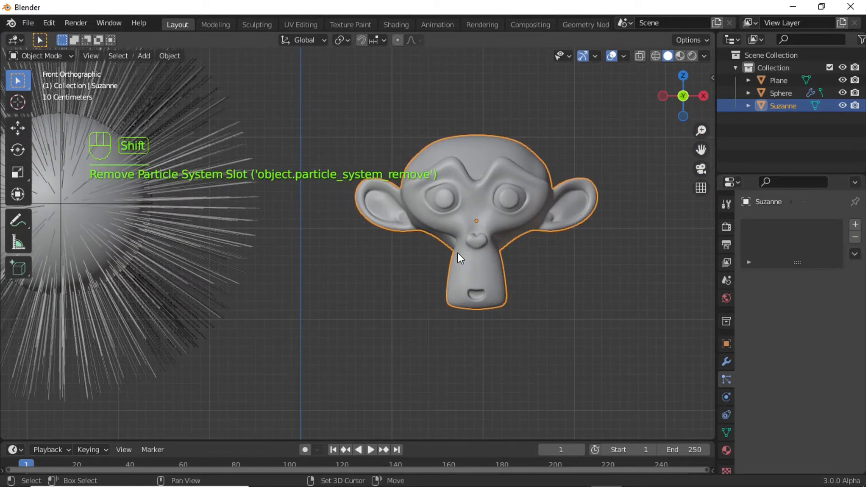
Step: Duplicate the monkey head in place, keeping the copy at the original's position and size
key("shift+d")
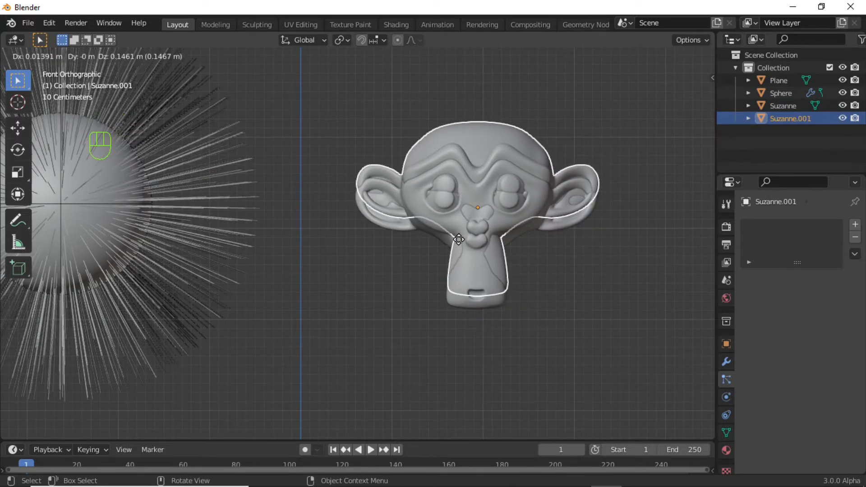
right_click(458, 239)
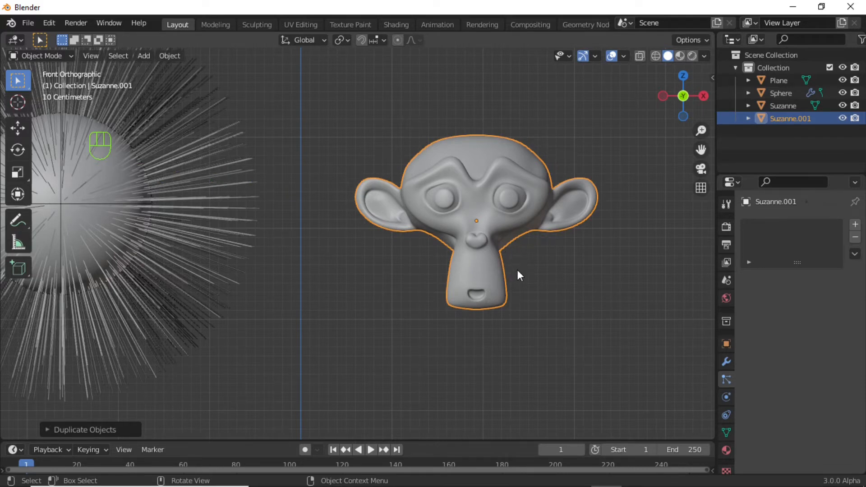
key("s")
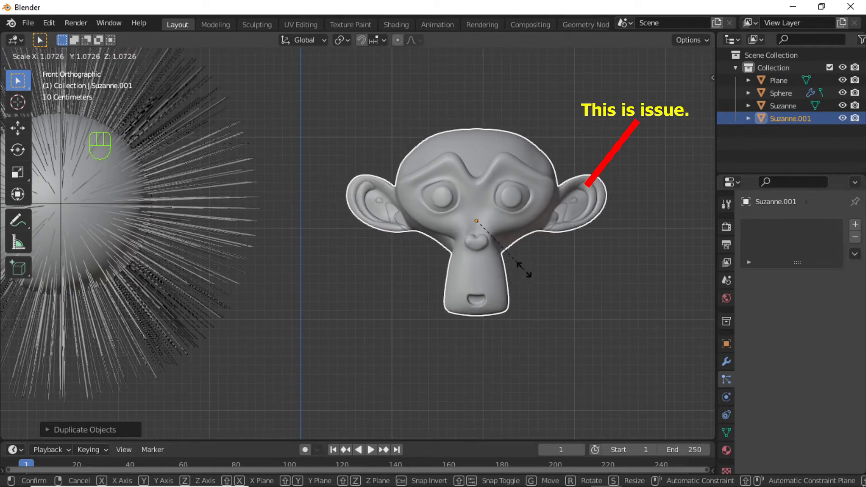
right_click(526, 271)
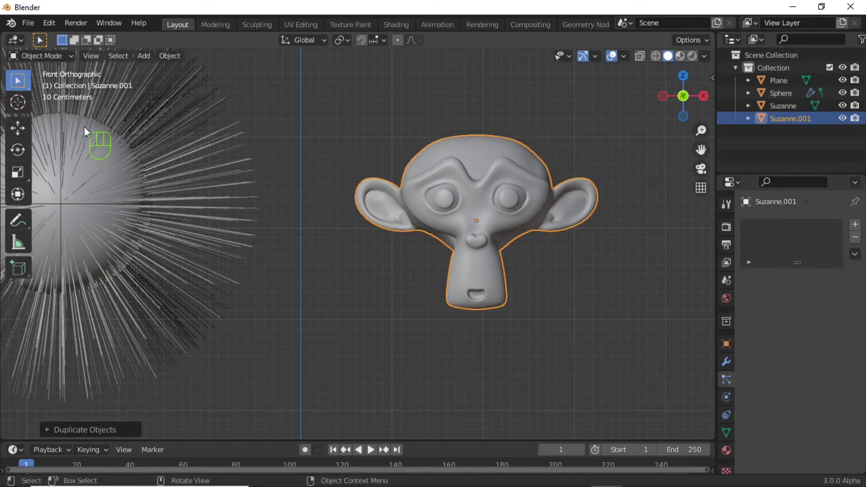
Step: Offset the duplicate head's whole mesh slightly along its normals with Shrink/Fatten in Edit Mode, and return to Object Mode
left_click(58, 58)
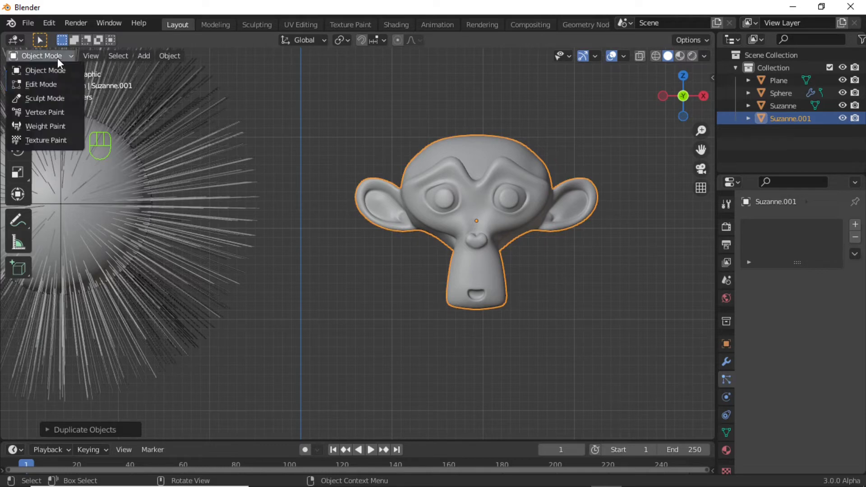
left_click(58, 84)
scroll(535, 286, "up", 3)
key("alt+s")
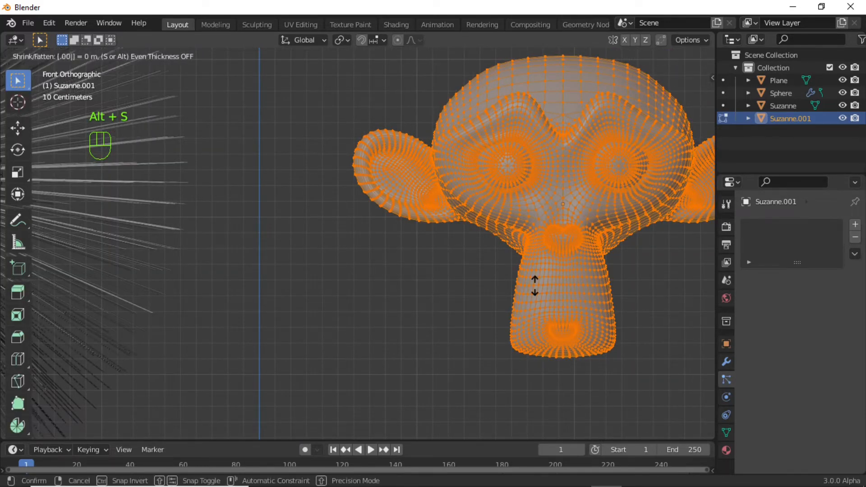
left_click(536, 286)
left_click(41, 60)
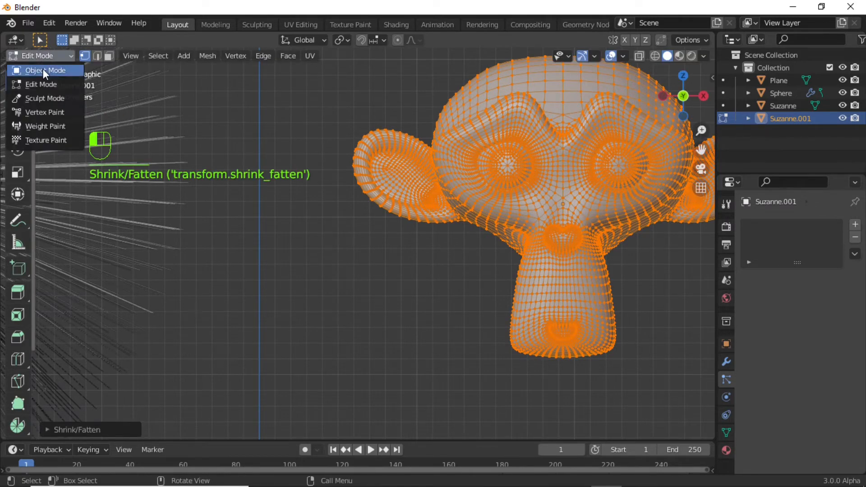
left_click(42, 69)
Step: Rename the duplicated monkey head as "Suzanne with hair"
key("KP_3")
key("F2")
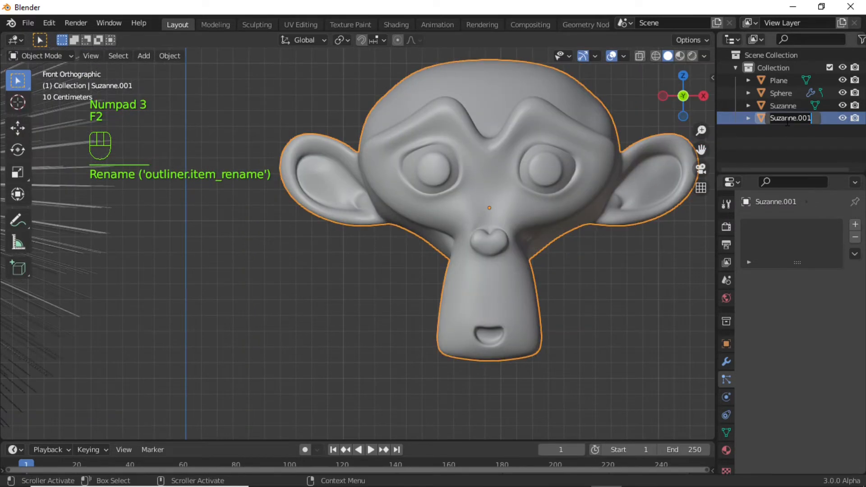
key("BackSpace")
key("BackSpace")
type("with")
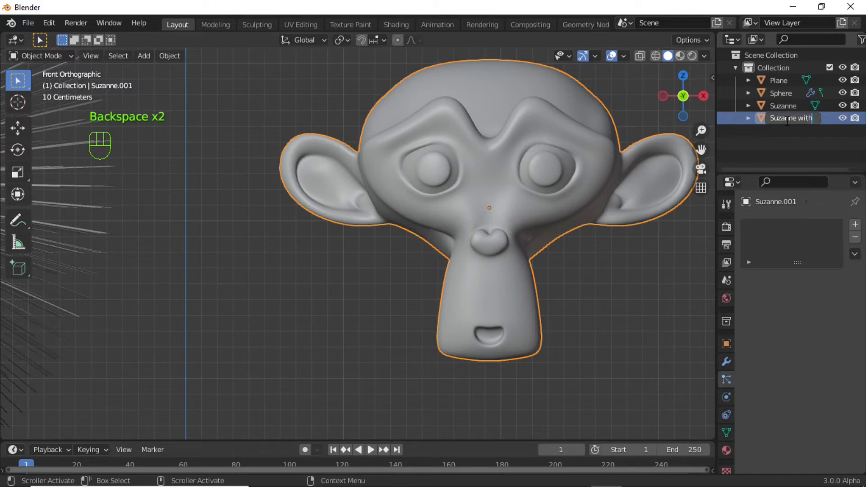
type(" hair")
key("Return")
Step: Add active rigid body physics to the original Suzanne head
left_click(780, 110)
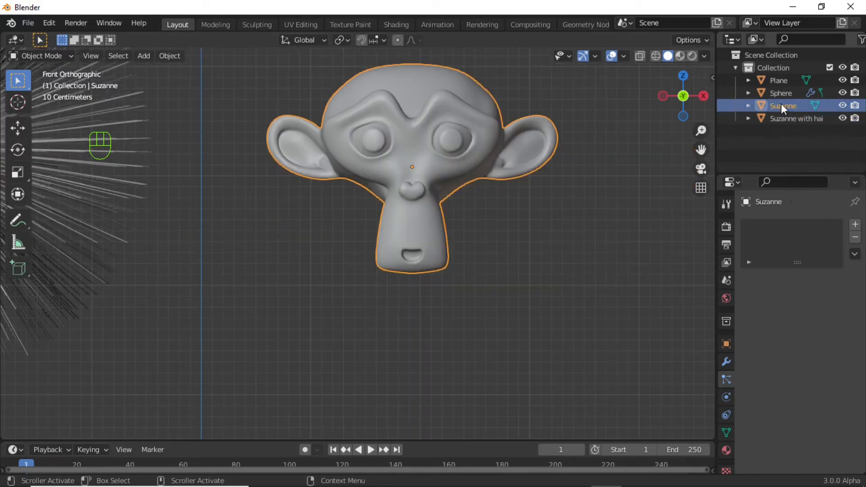
left_click(724, 398)
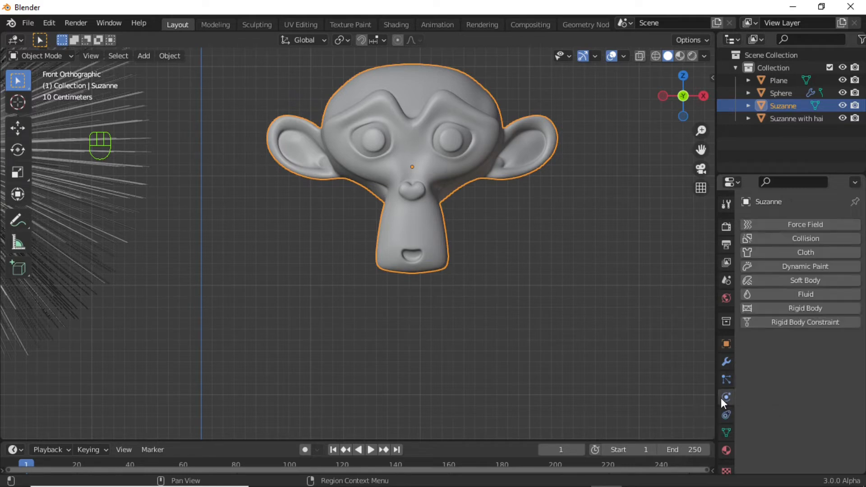
left_click(796, 311)
scroll(799, 311, "down", 3)
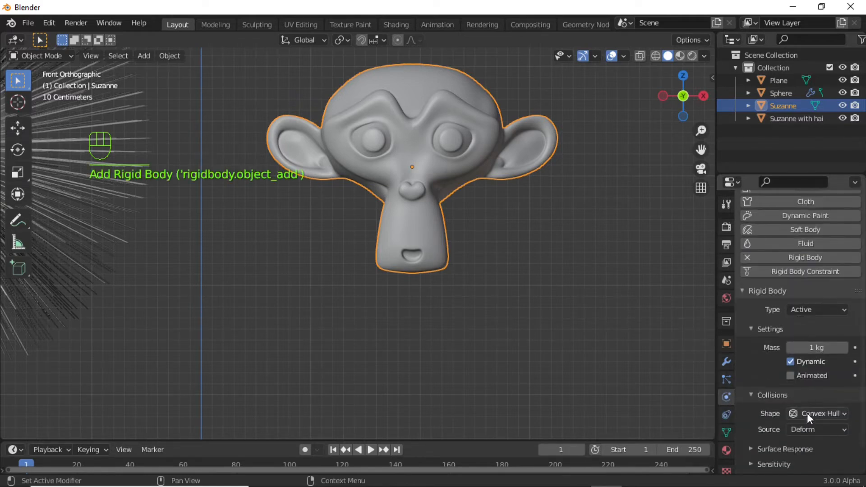
scroll(539, 229, "down", 2)
Step: Play the simulation to check how the original Suzanne falls relative to the duplicate, stop it, and return to frame 1
key("space")
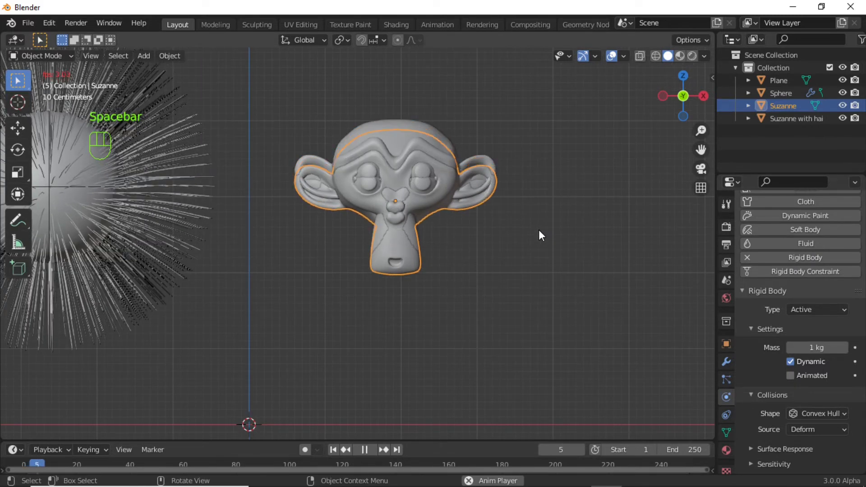
key("space")
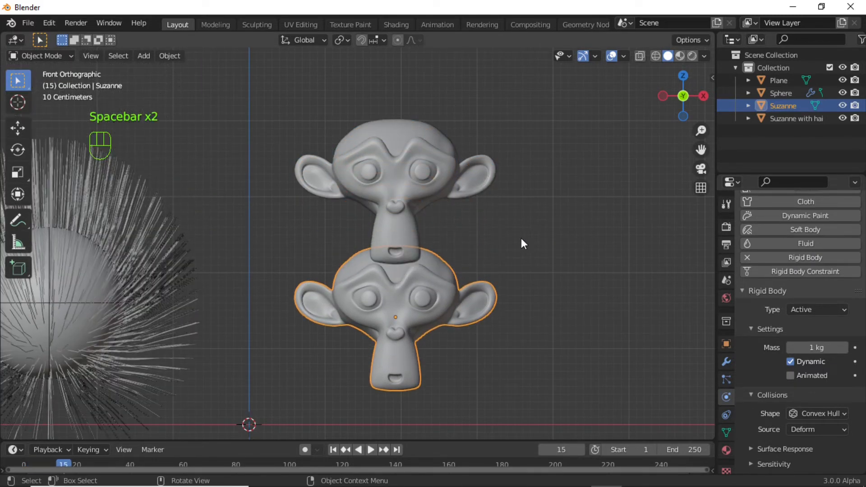
left_click(332, 450)
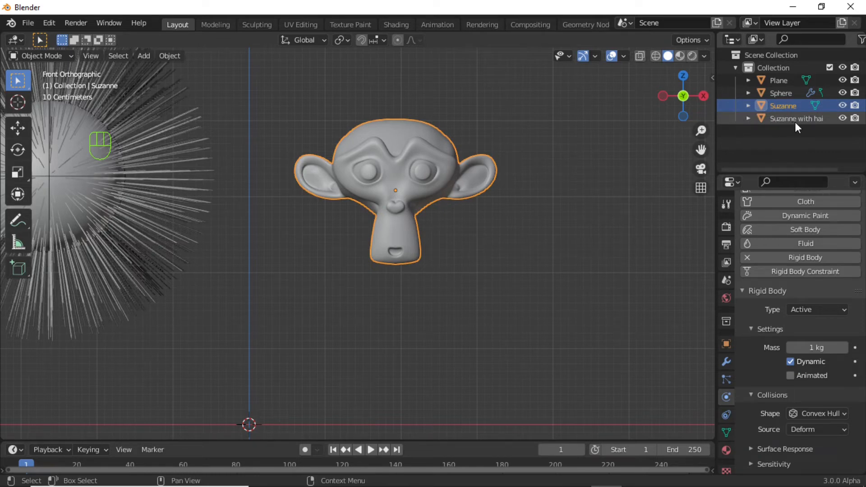
Step: Add a Hair particle system to Suzanne with hair, set the hair length to 0.67 m, and enable Hair Dynamics
left_click(795, 122)
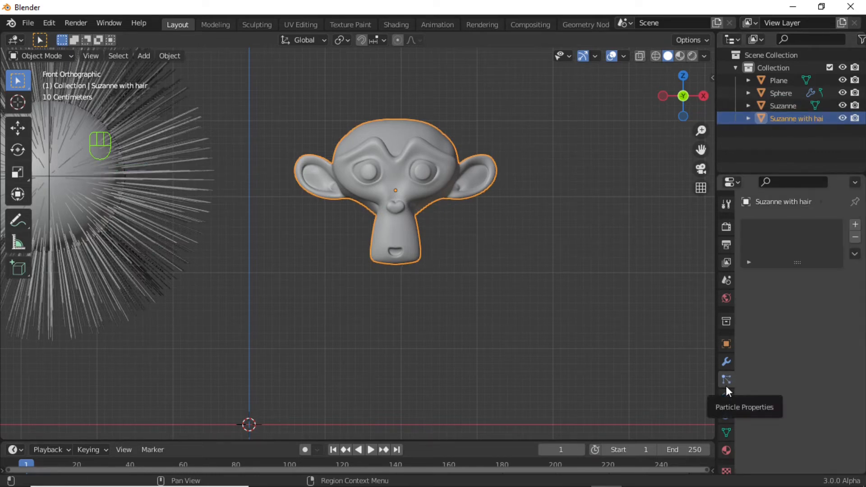
left_click(856, 225)
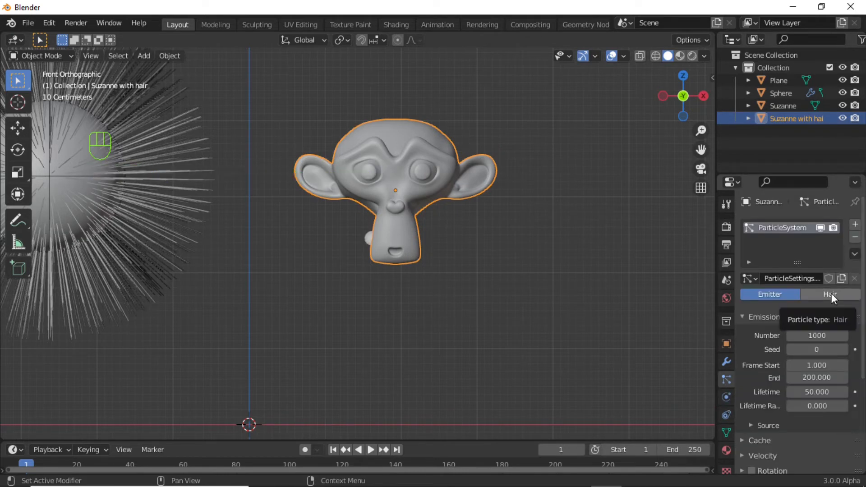
left_click(831, 294)
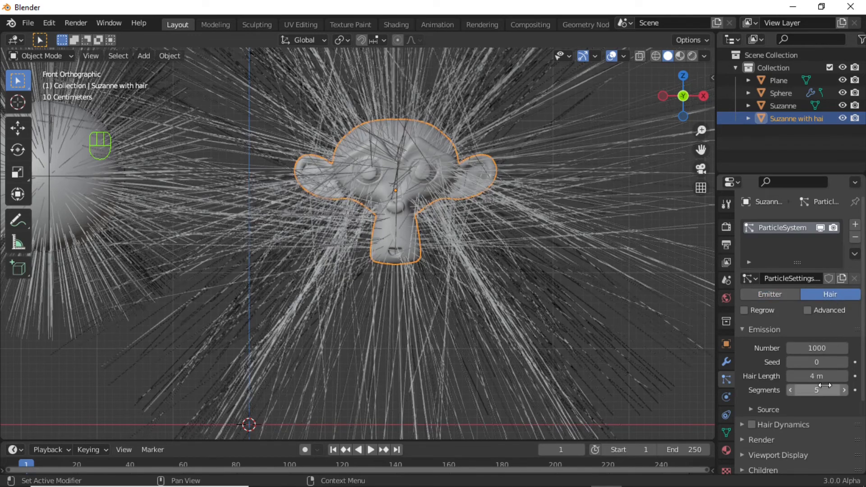
left_click_drag(832, 377, 794, 377)
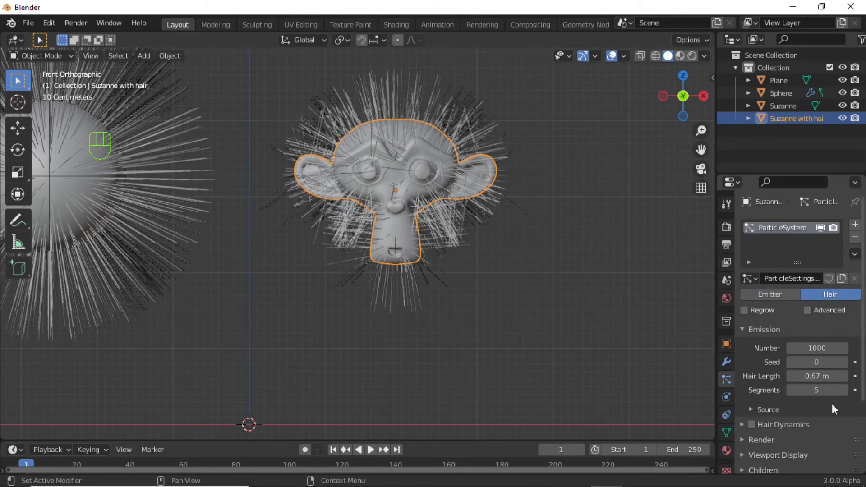
left_click(752, 425)
scroll(752, 426, "down", 1)
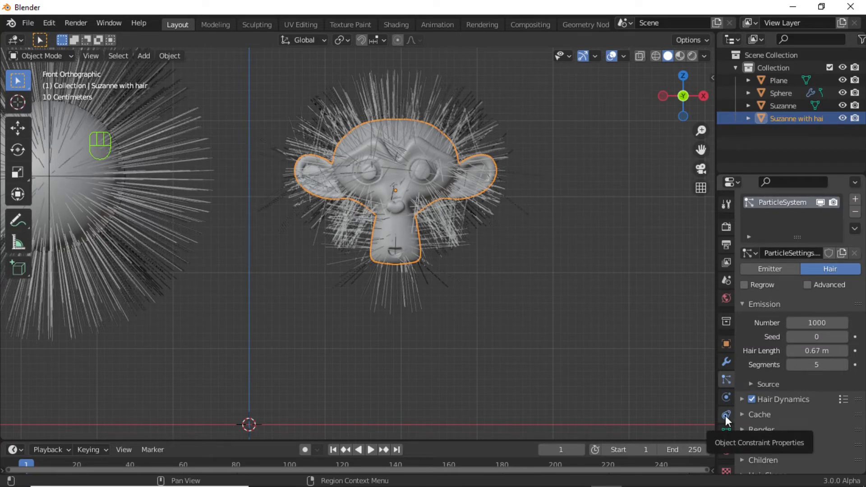
Step: Add Copy Location and Copy Rotation constraints to Suzanne with hair
left_click(725, 416)
left_click(824, 225)
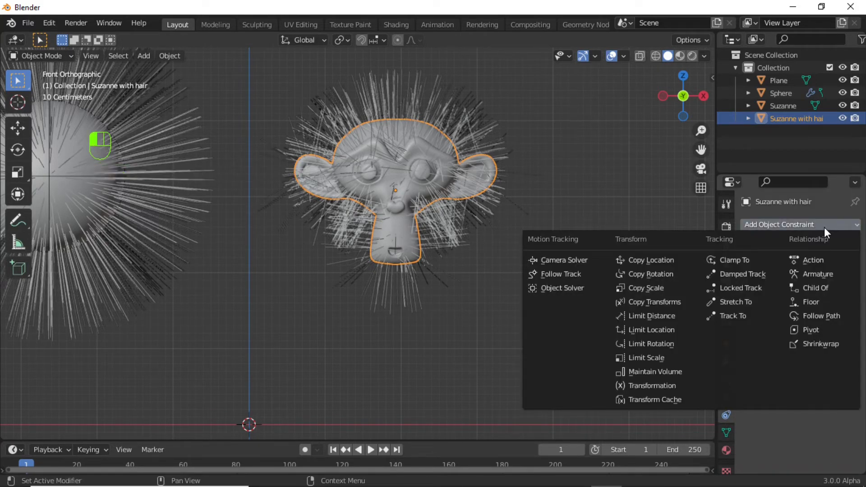
left_click(655, 264)
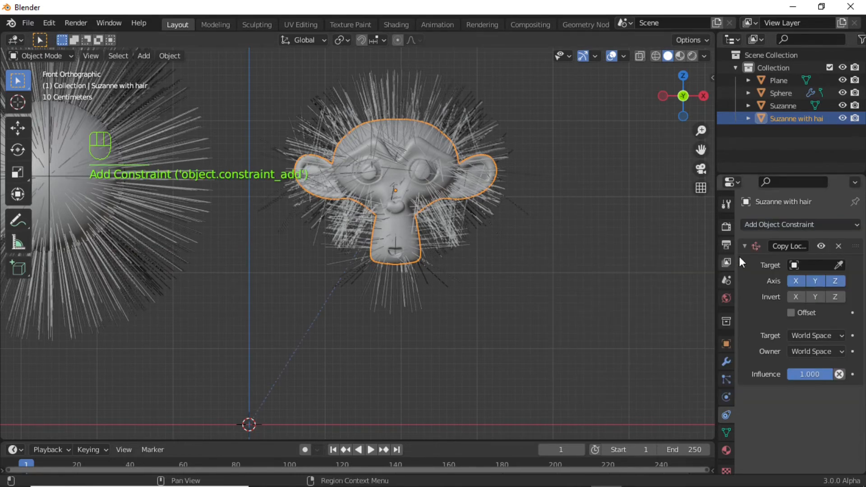
left_click(796, 227)
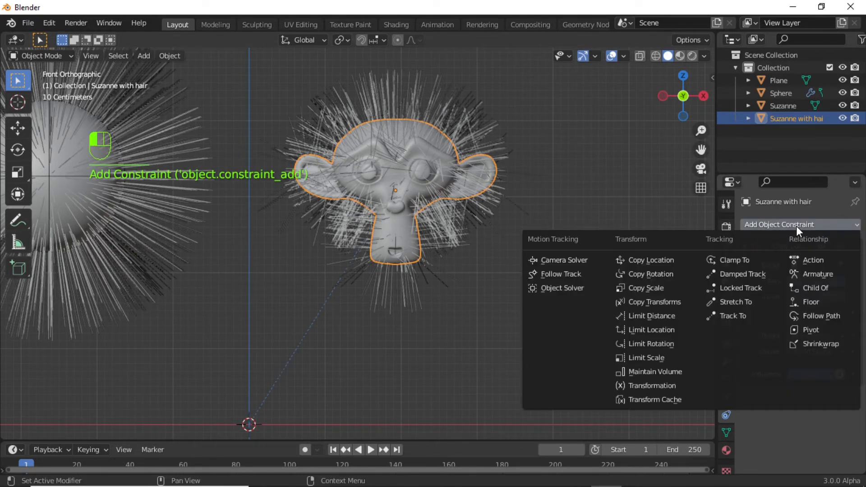
left_click(665, 274)
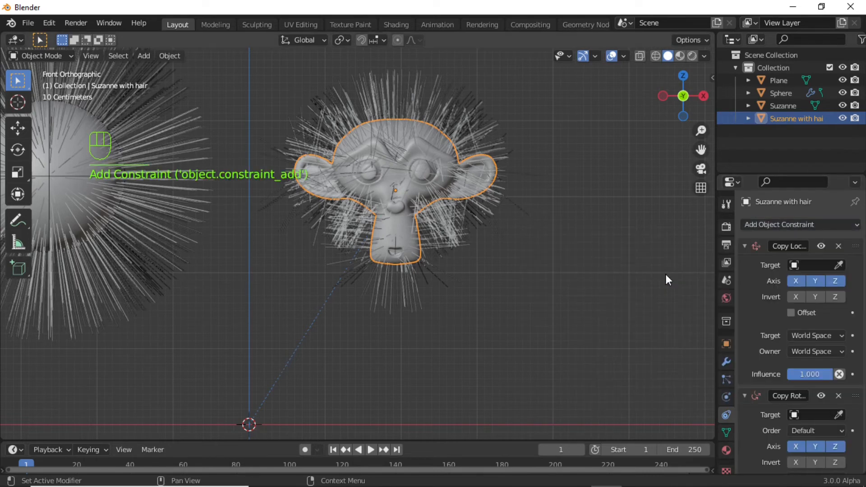
Step: Set Suzanne as the target of both the Copy Location and Copy Rotation constraints
left_click(821, 261)
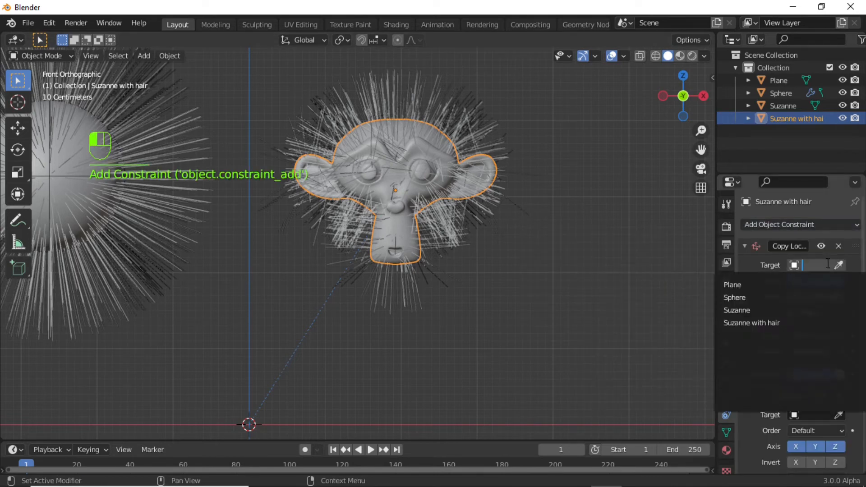
left_click(740, 311)
scroll(806, 311, "down", 2)
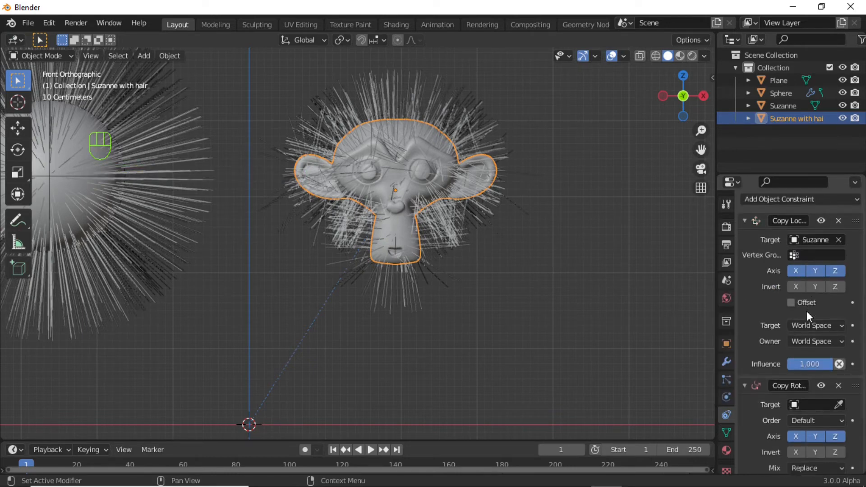
left_click(808, 404)
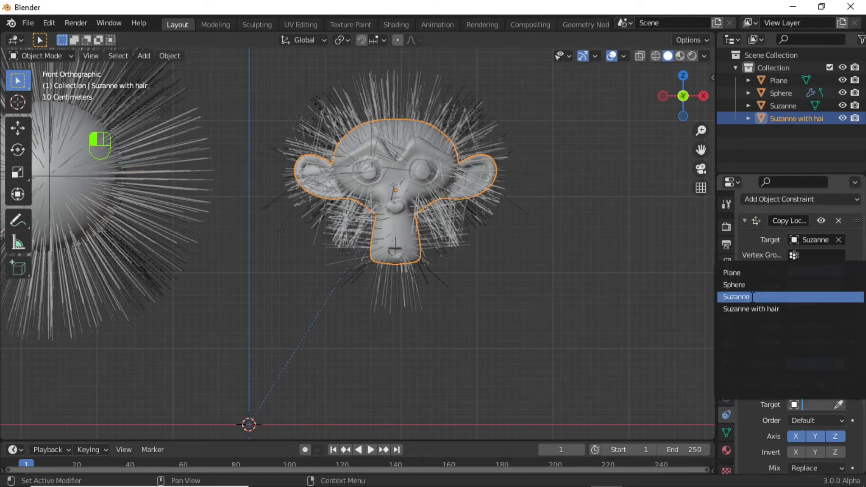
left_click(773, 297)
Step: Play the simulation in perspective, stop it at frame 27, and examine the hair above and below the plane
scroll(540, 219, "down", 3)
middle_click_drag(540, 218, 450, 232)
key("space")
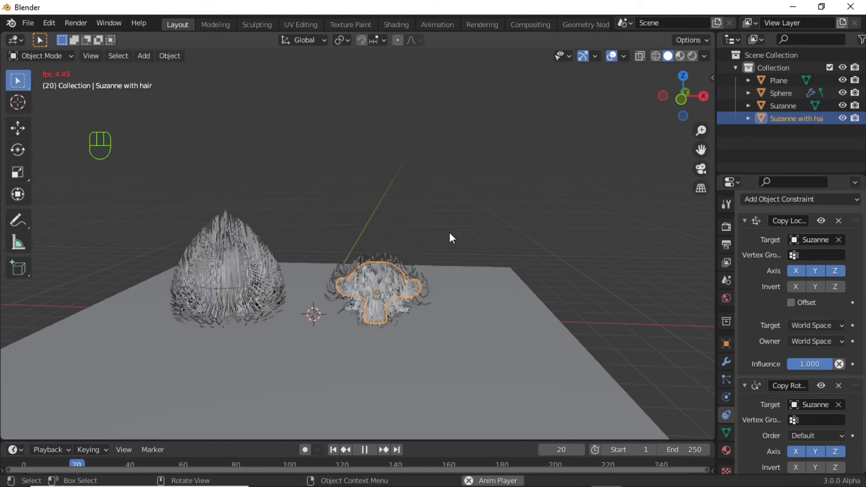
key("space")
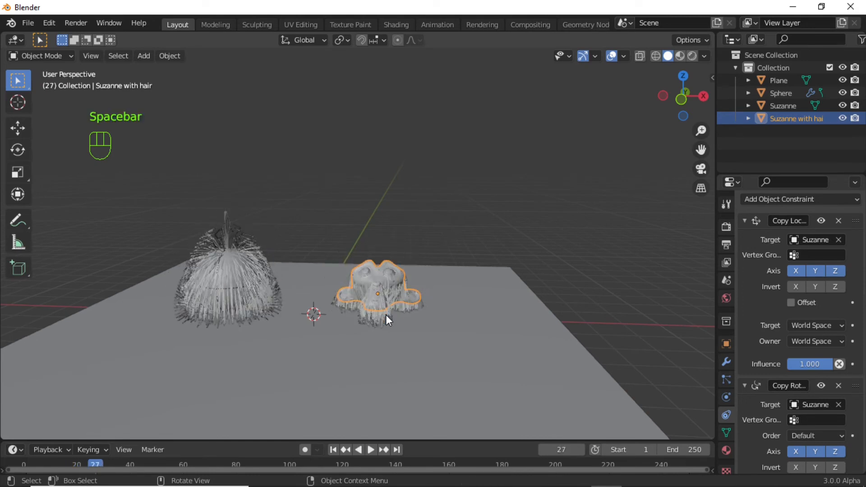
middle_click_drag(317, 304, 351, 266)
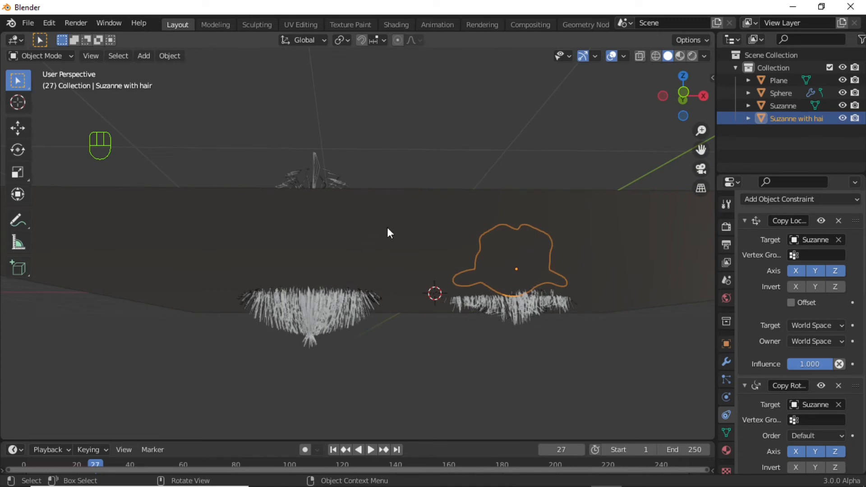
Step: Add Collision physics to the ground plane
left_click(424, 221)
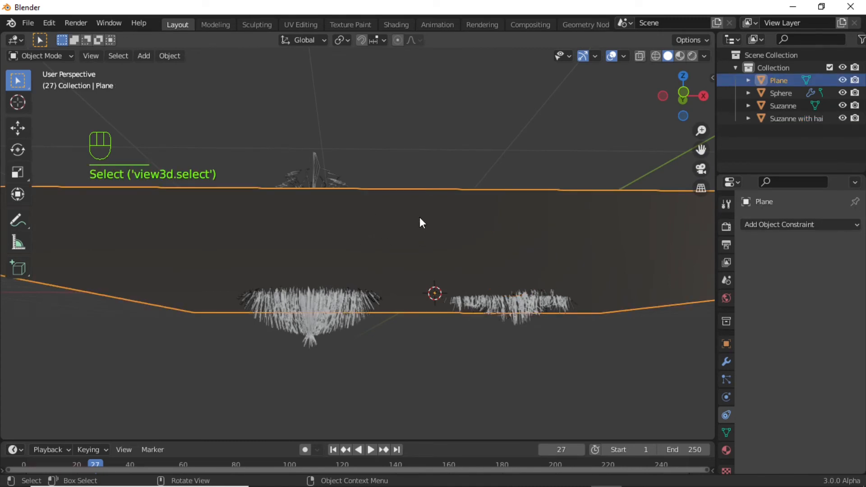
left_click(732, 397)
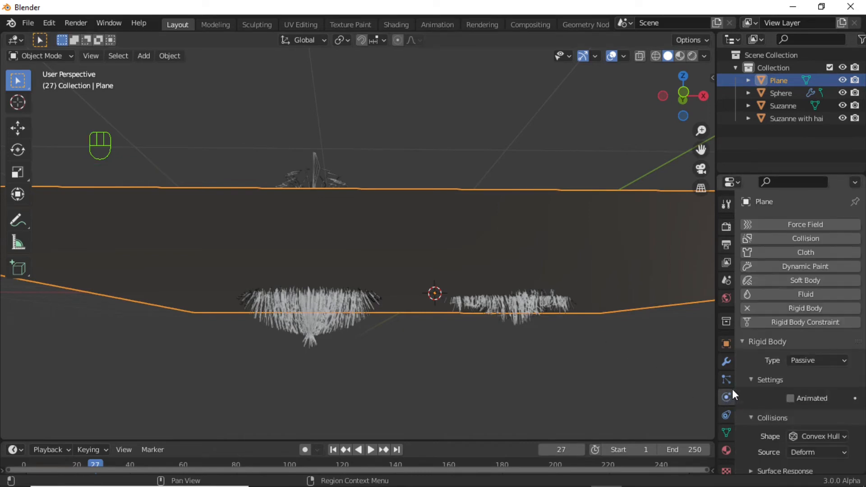
left_click(809, 238)
Step: Add a Collision modifier to Suzanne with hair and move it above the particle system modifier
middle_click_drag(564, 280, 508, 177)
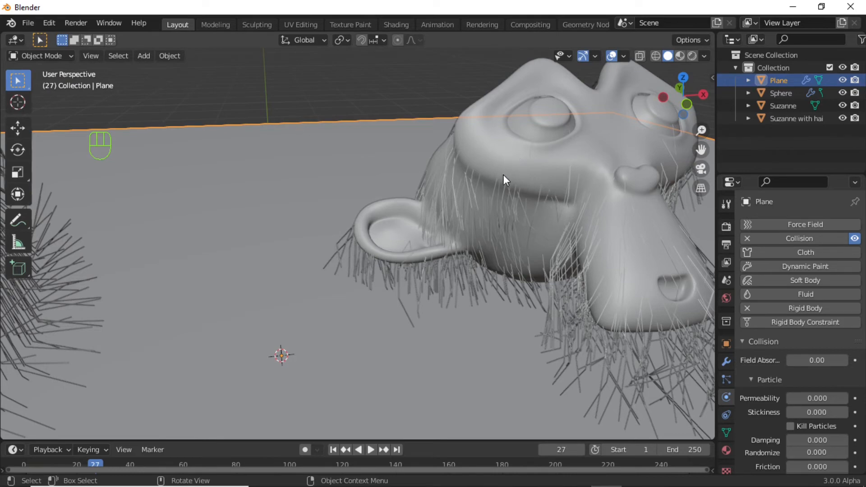
left_click(796, 119)
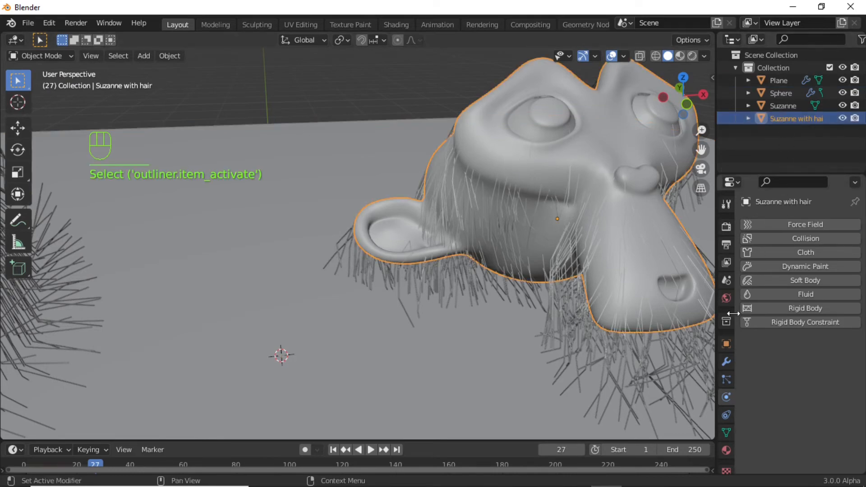
left_click(726, 362)
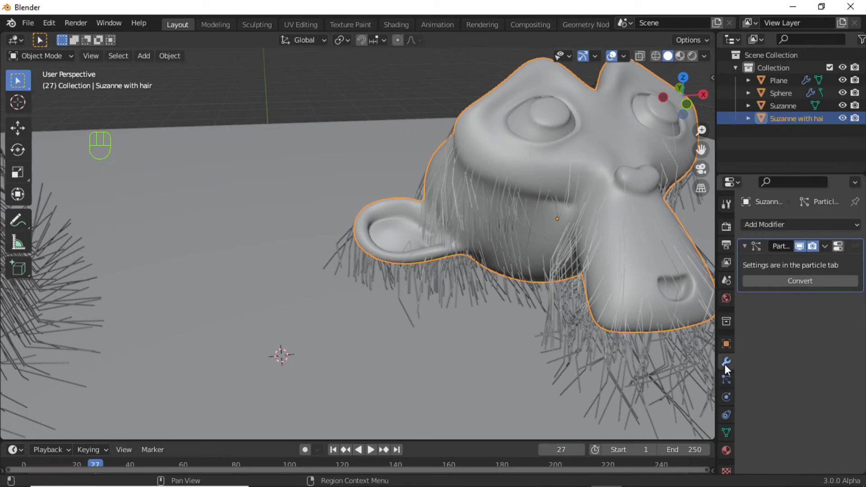
left_click(819, 224)
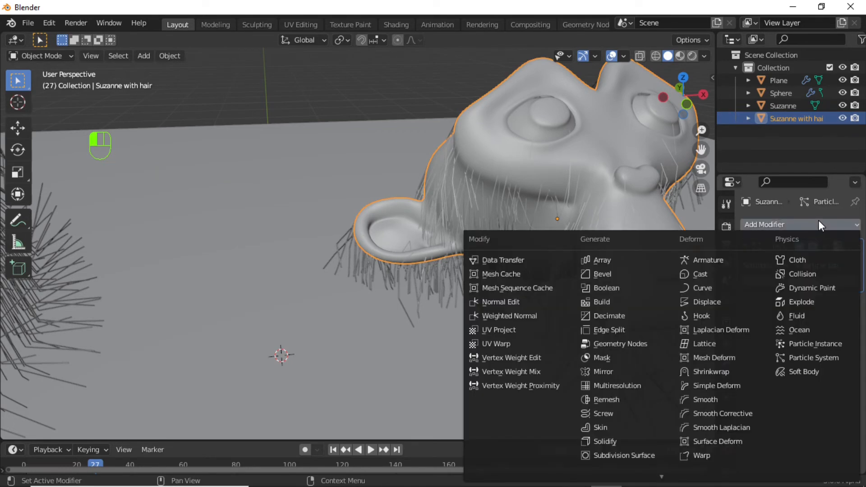
left_click(821, 276)
left_click_drag(860, 303, 828, 226)
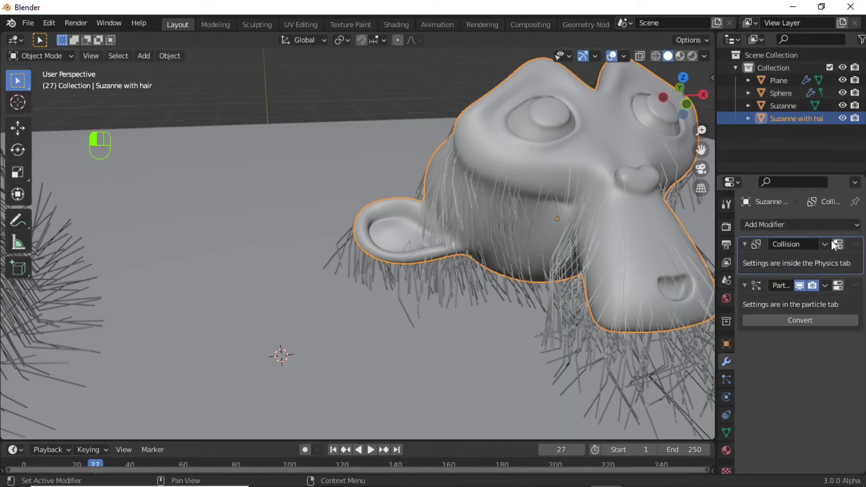
Step: Add a Collision modifier to the sphere and place it before its particle system in the modifier stack
left_click(780, 93)
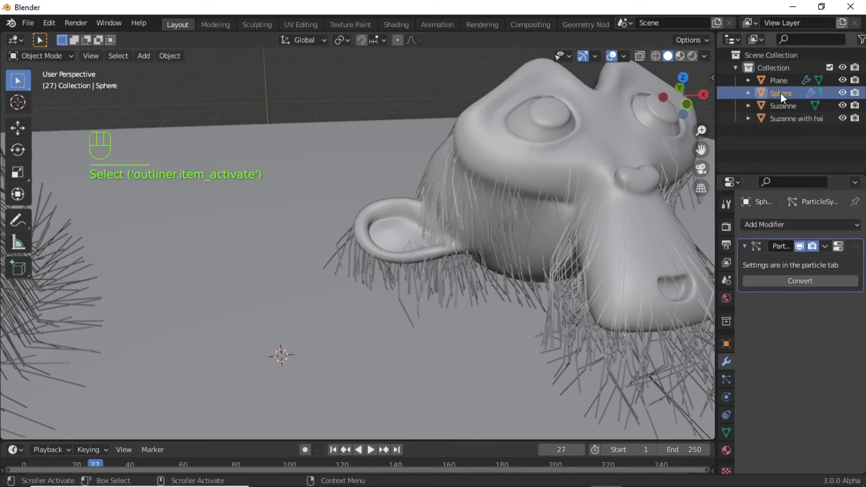
left_click(819, 224)
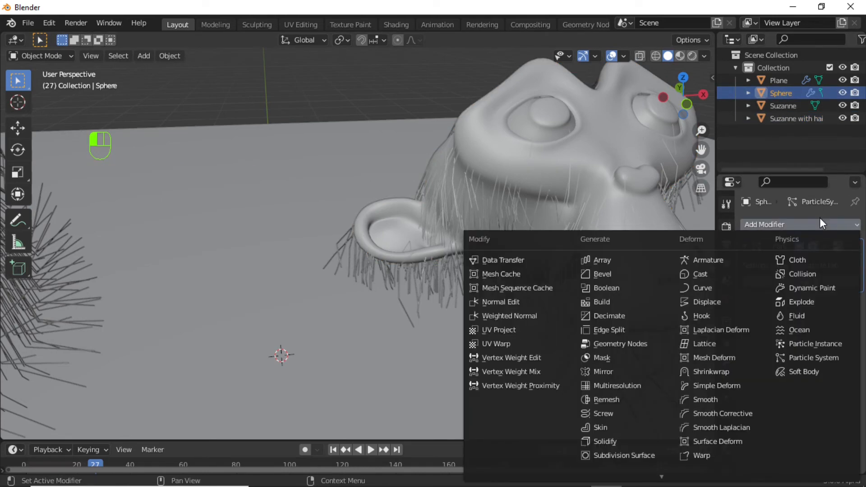
left_click(808, 274)
left_click_drag(857, 309, 827, 245)
Step: Replay the simulation from frame 1, stop it at frame 23, and examine how the hair collides with both objects and the plane
scroll(529, 216, "down", 5)
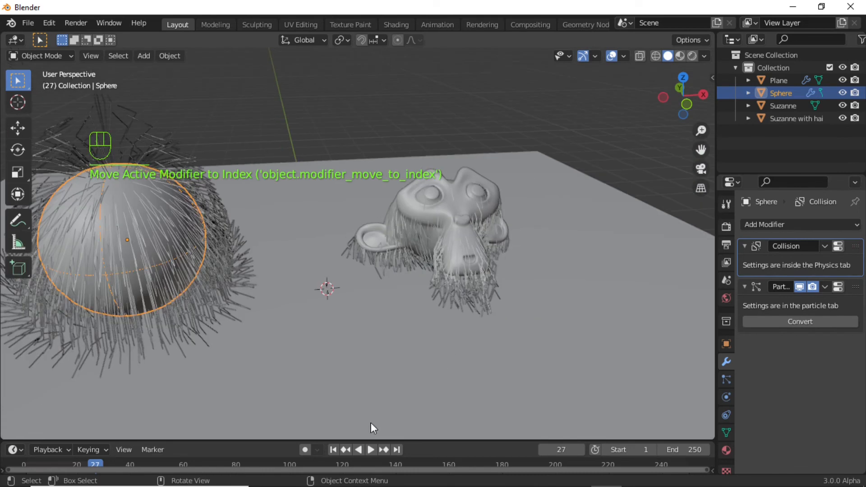
left_click(332, 449)
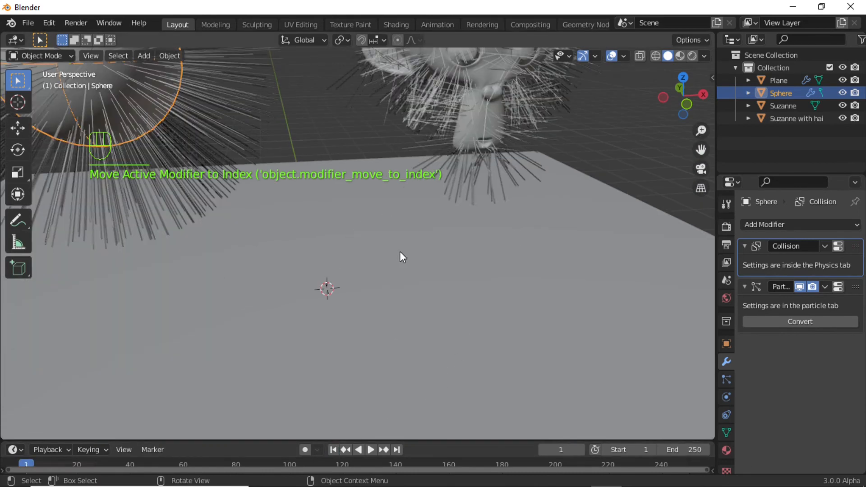
key("space")
scroll(402, 242, "down", 3)
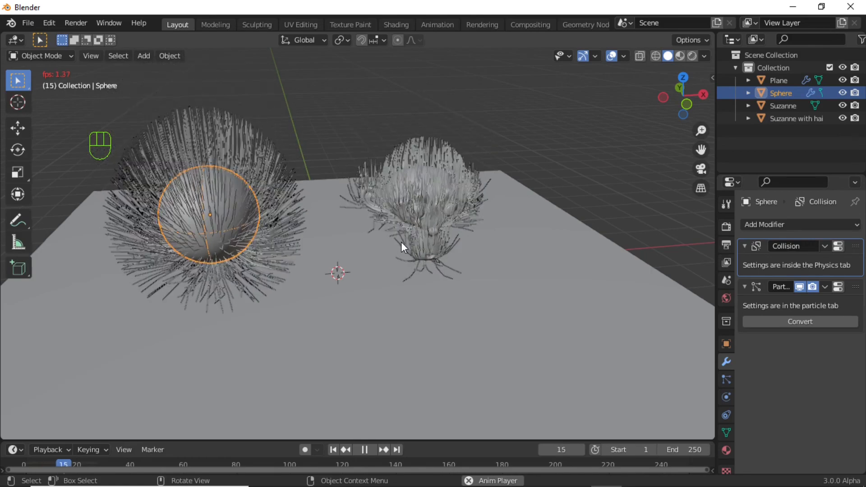
key("space")
middle_click_drag(402, 241, 290, 285, "shift")
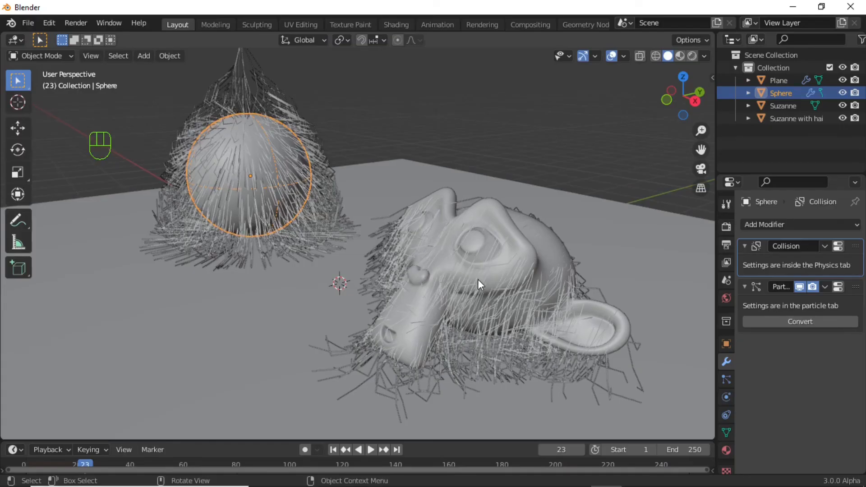
Step: Enable B-Spline interpolation for the rendered hair paths of the sphere's particle system
left_click(729, 380)
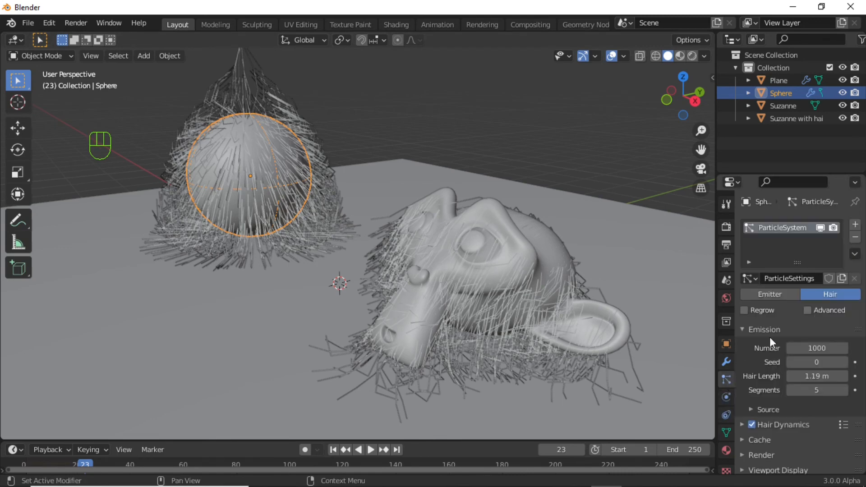
scroll(789, 321, "down", 3)
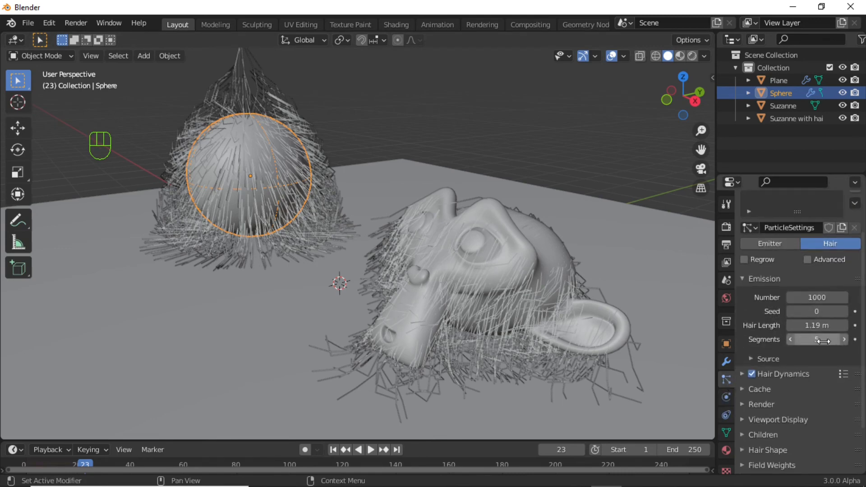
scroll(788, 408, "down", 1)
scroll(766, 426, "down", 1)
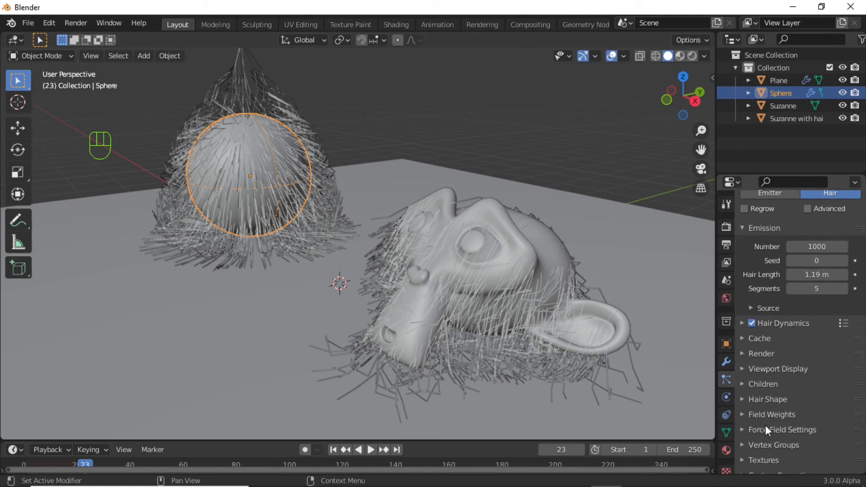
left_click(760, 355)
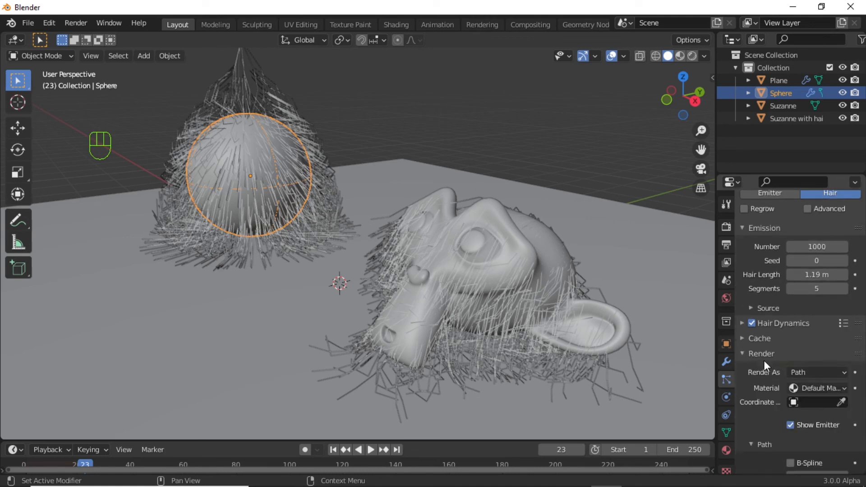
scroll(767, 366, "down", 2)
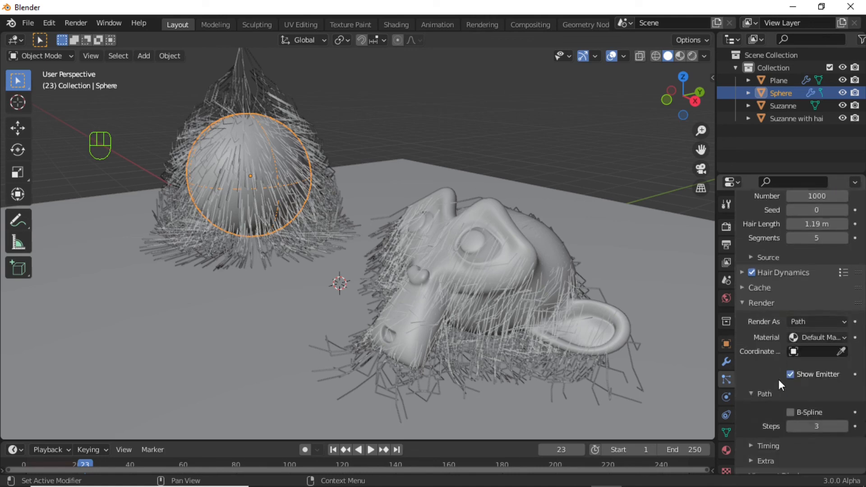
left_click(790, 411)
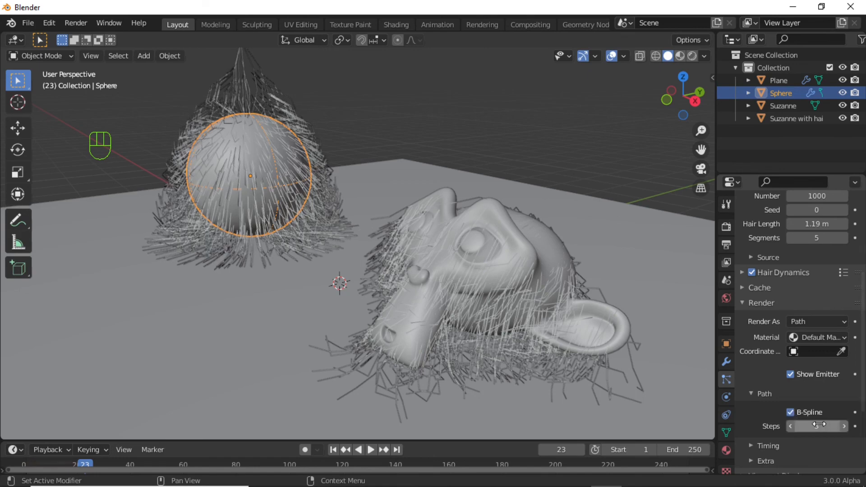
Step: Set the viewport display strand steps of the sphere's hair to 6
scroll(819, 425, "down", 1)
scroll(797, 415, "down", 1)
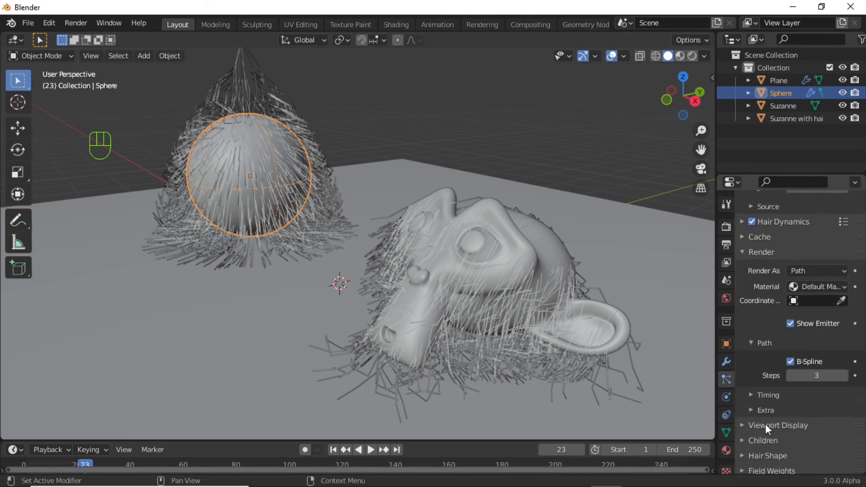
left_click(774, 425)
scroll(787, 424, "down", 5)
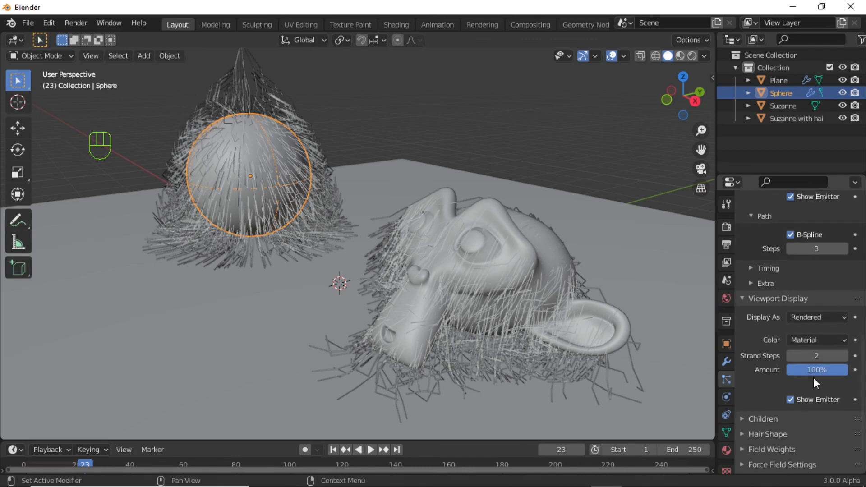
left_click(846, 358)
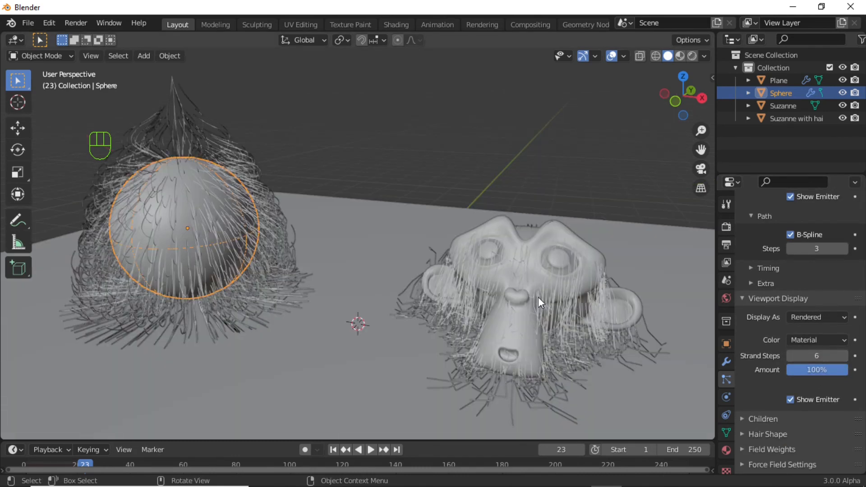